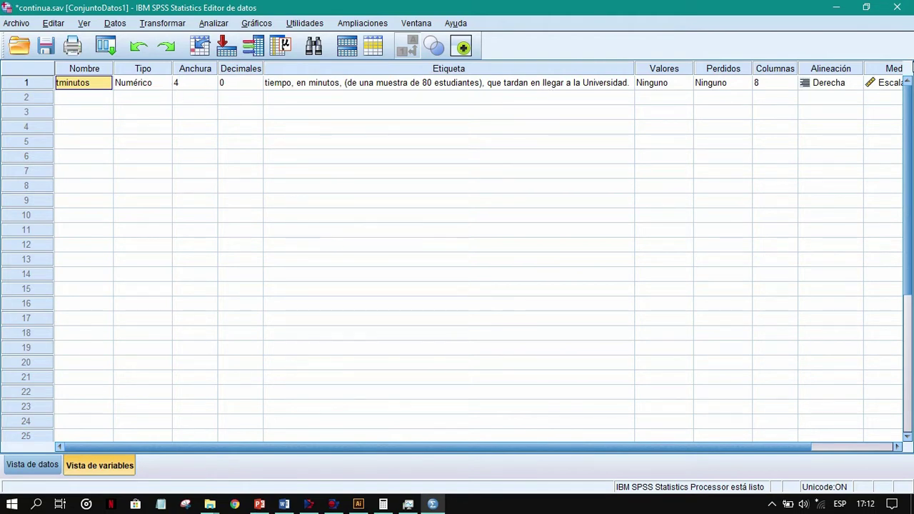
# Step: Review the measurement level of the tminutos variable and look through its recorded values in the data view
pyautogui.click(891, 81)
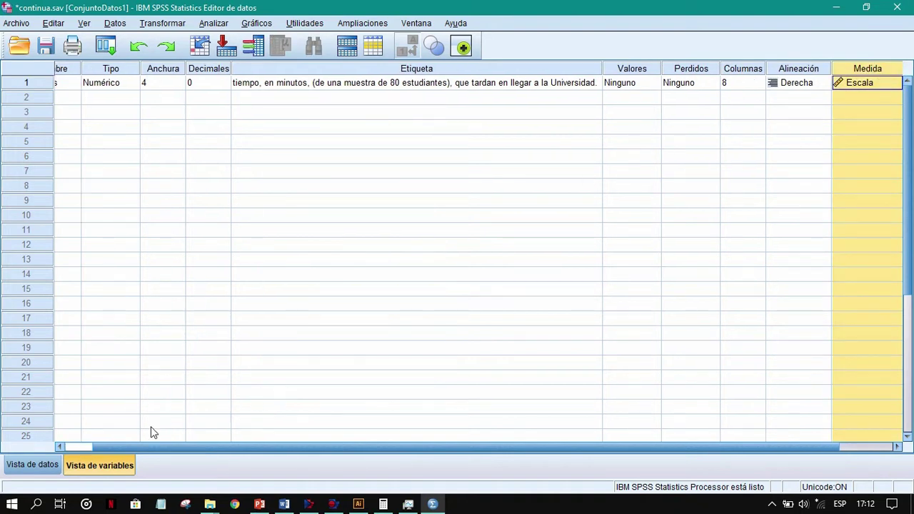
pyautogui.click(32, 466)
pyautogui.click(84, 99)
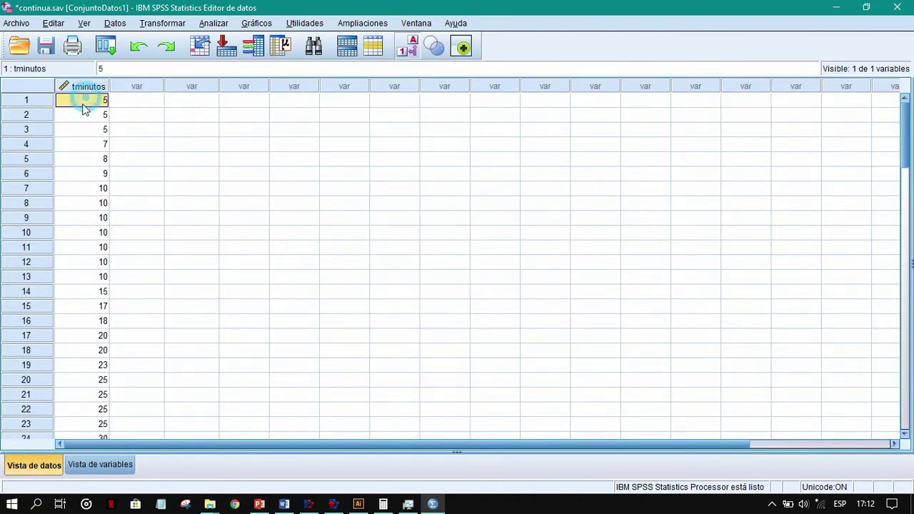
pyautogui.scroll(-11, 84, 173)
pyautogui.scroll(-6, 85, 173)
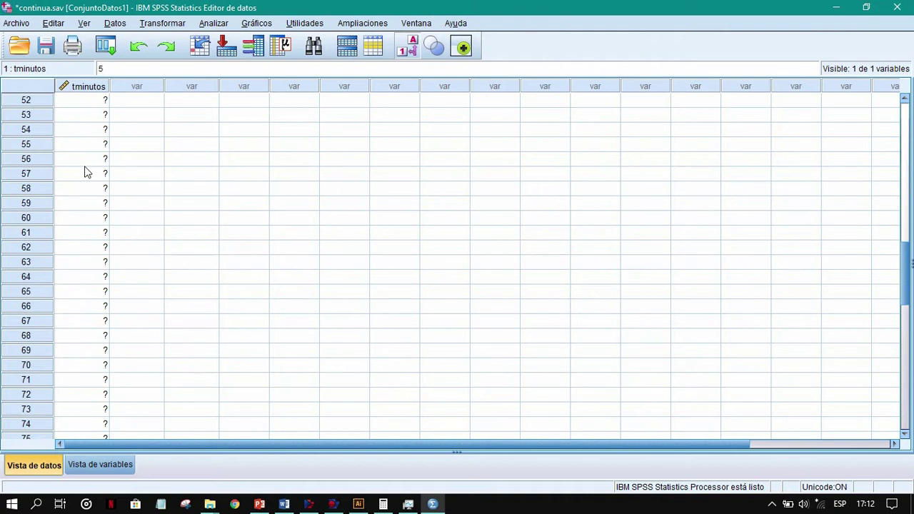
# Step: Start Agrupación visual from the Transformar commands with tminutos as the variable to group into intervals
pyautogui.click(88, 87)
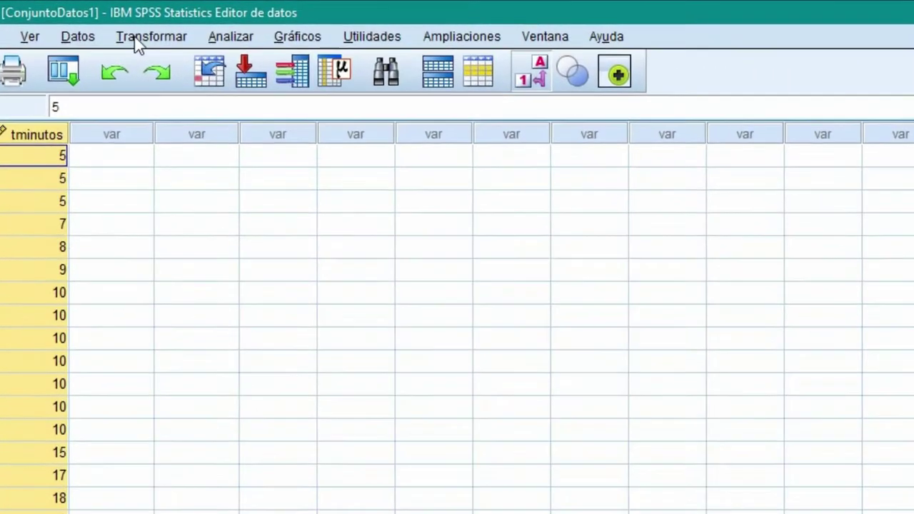
pyautogui.click(136, 40)
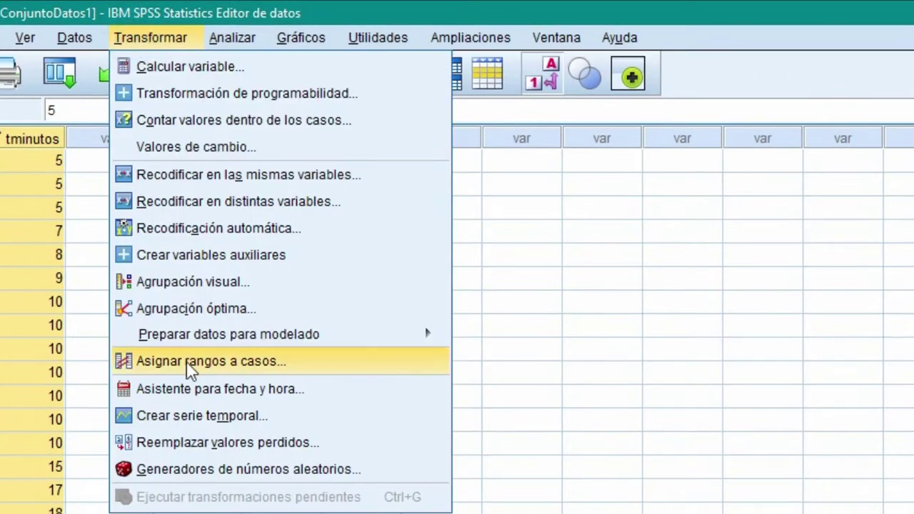
pyautogui.click(191, 284)
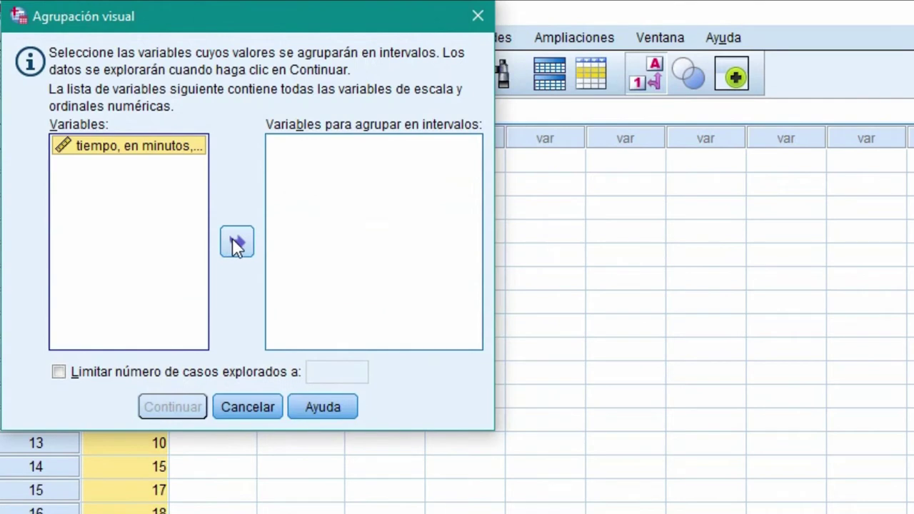
pyautogui.click(237, 244)
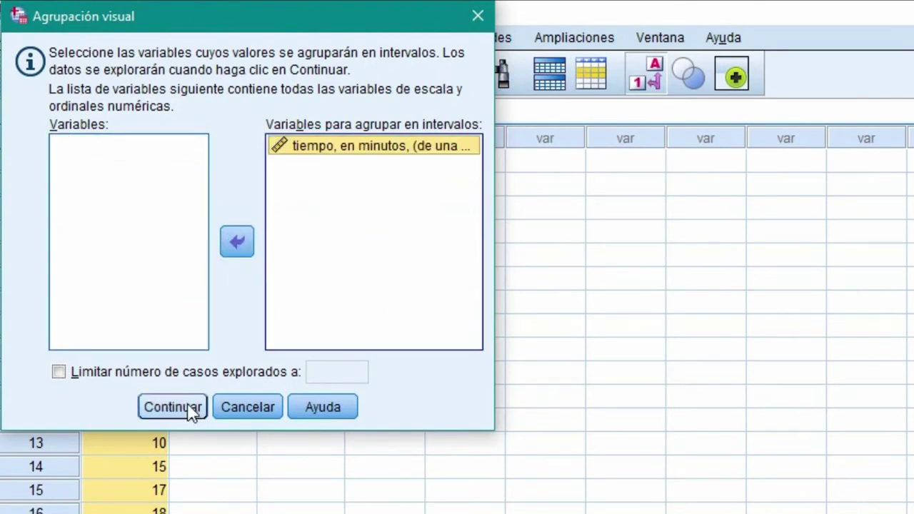
pyautogui.click(187, 407)
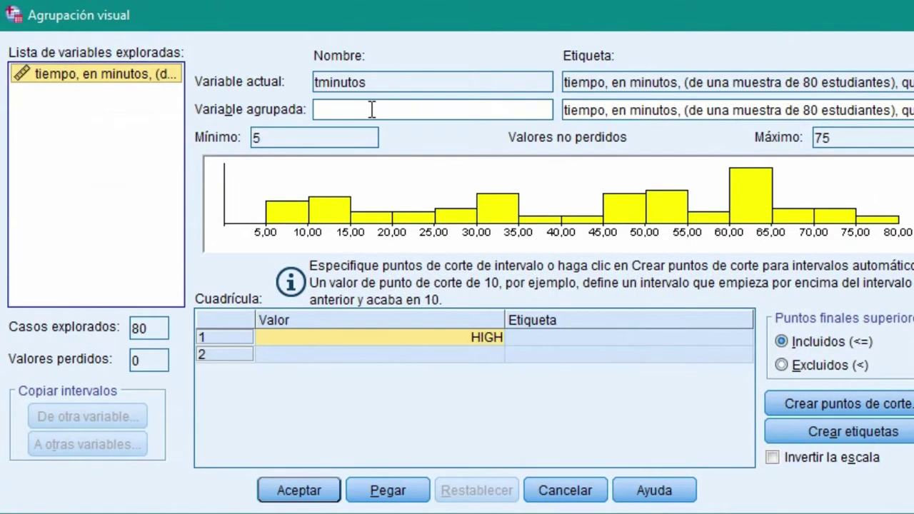
# Step: Name the grouped variable A and set its upper endpoints to Excluidos (<)
pyautogui.click(372, 108)
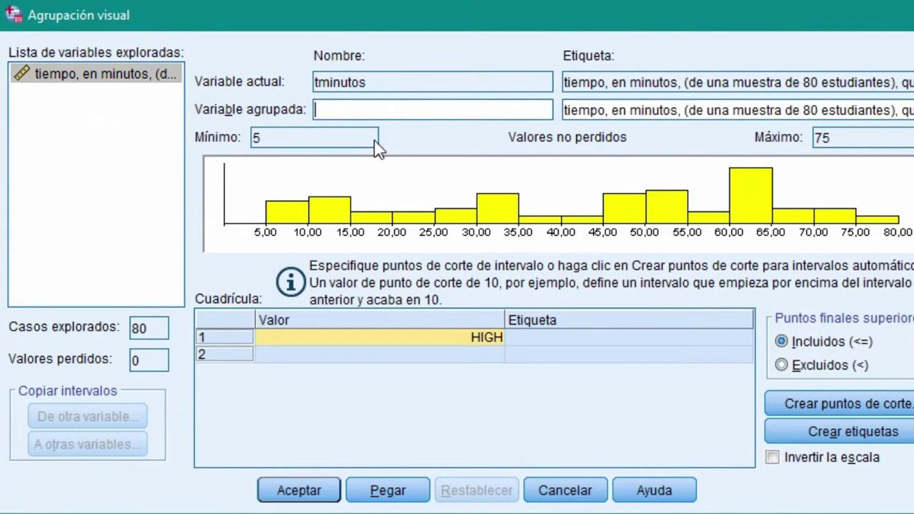
pyautogui.write('A')
pyautogui.click(791, 366)
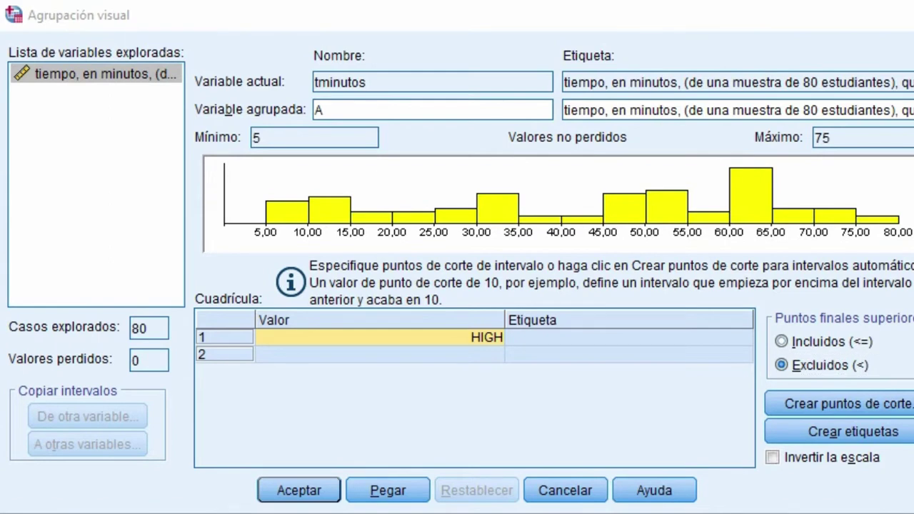
# Step: Enter 10 and 15 as the first two cut-point values in the interval grid
pyautogui.click(452, 337)
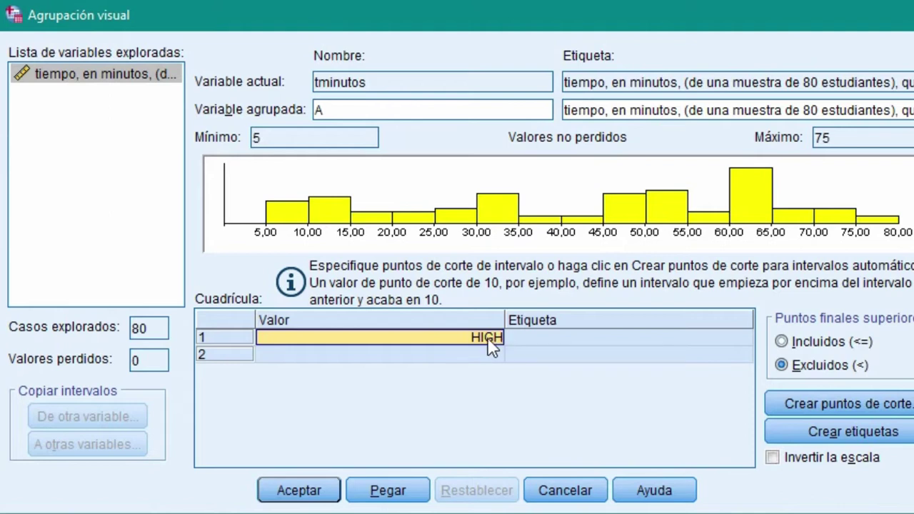
pyautogui.write('1')
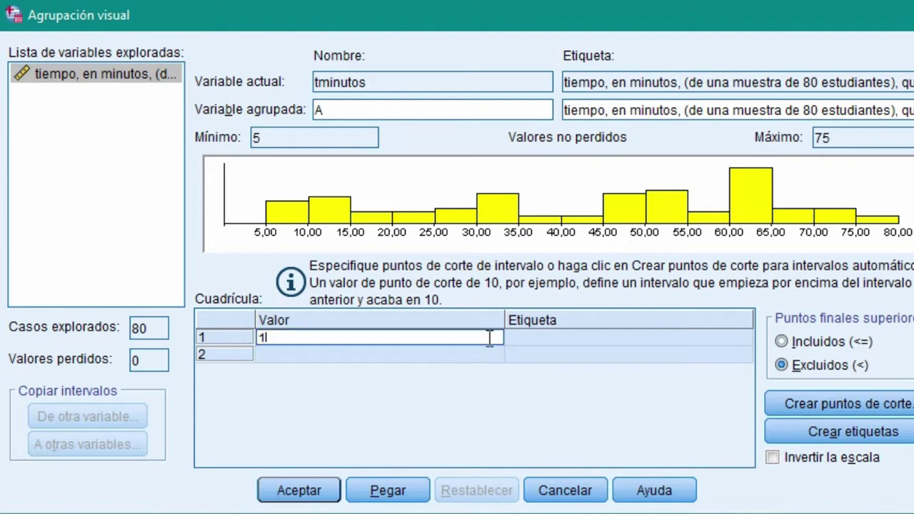
pyautogui.write('0')
pyautogui.press('Return')
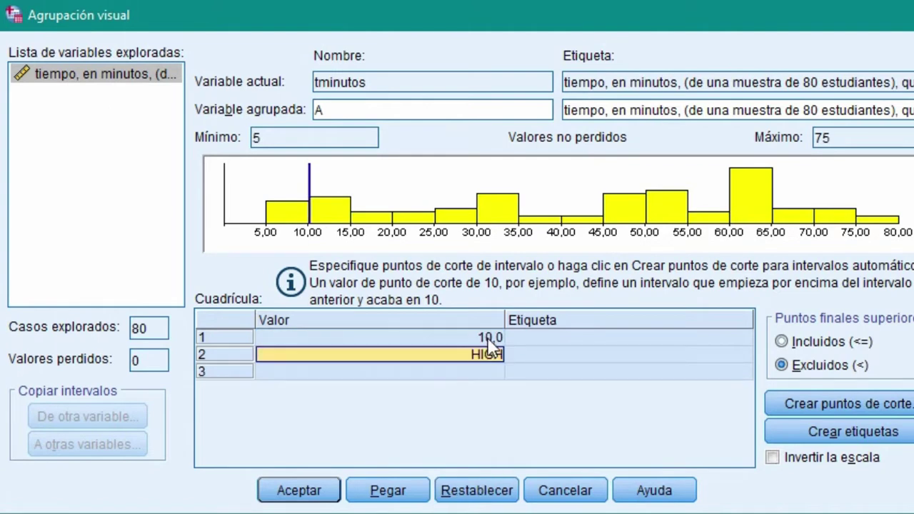
pyautogui.write('15')
pyautogui.press('Return')
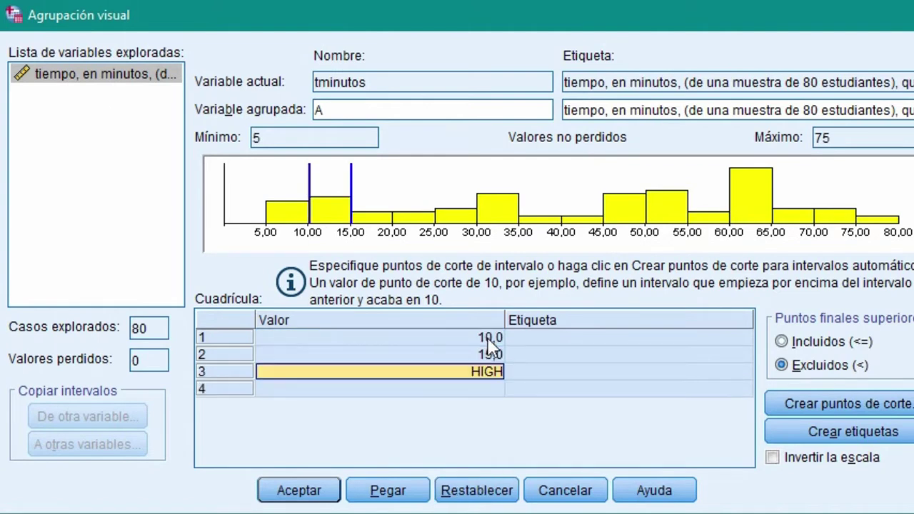
# Step: Label the first interval 5-10 and the second interval 10-15
pyautogui.click(517, 338)
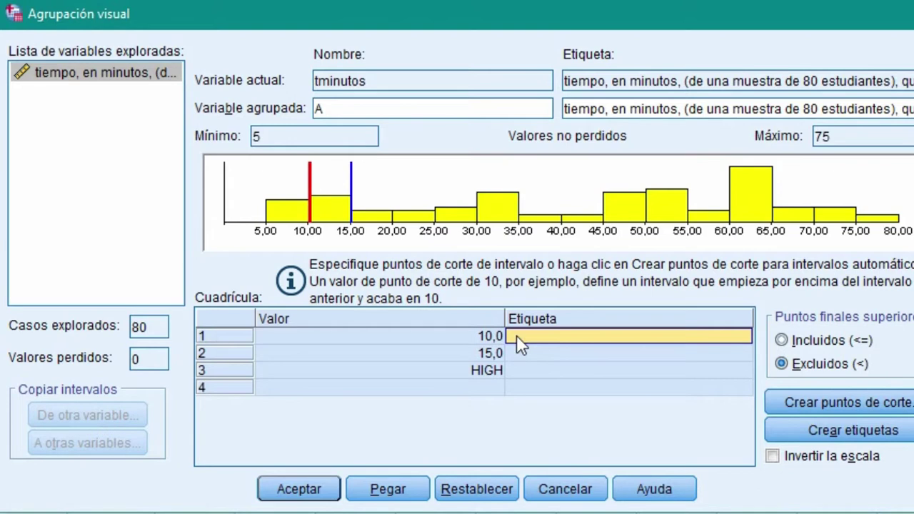
pyautogui.write('5-')
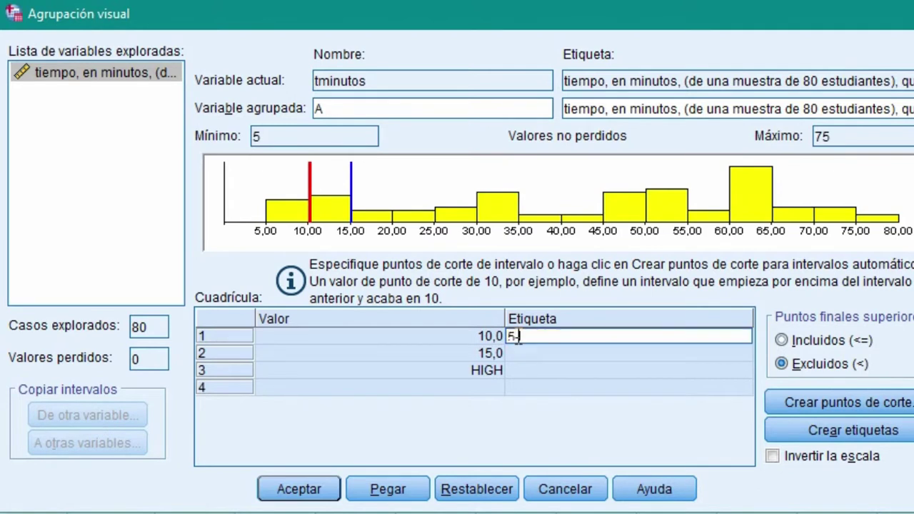
pyautogui.write('10')
pyautogui.click(513, 351)
pyautogui.write('10-15')
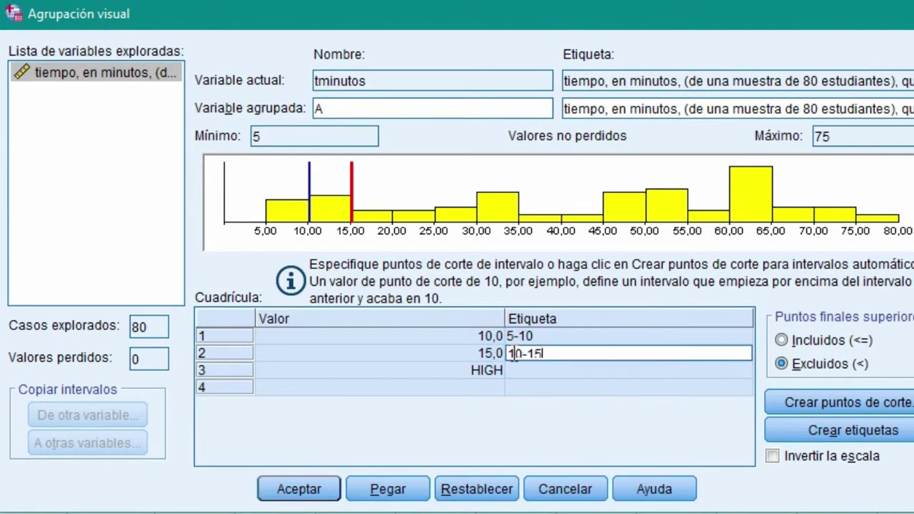
# Step: Examine how the cut-point values in the first two grid rows correspond to their interval labels
pyautogui.click(577, 337)
pyautogui.click(567, 350)
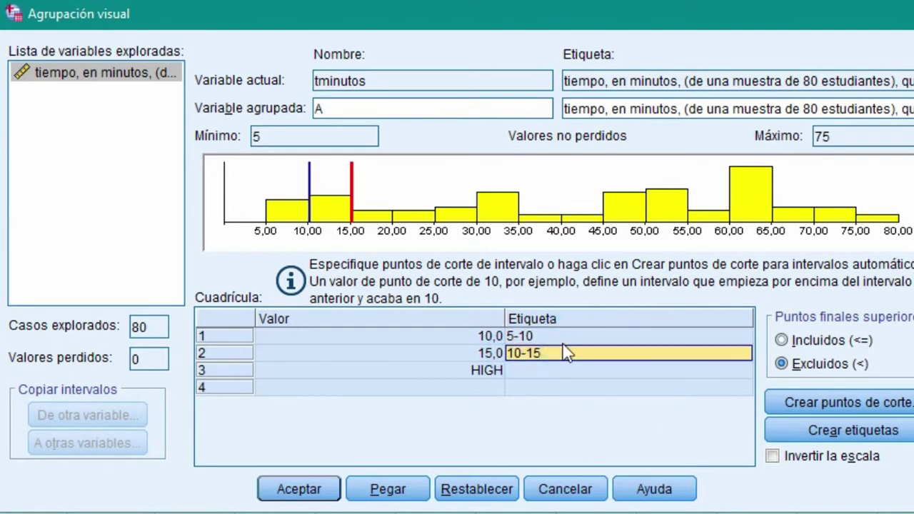
pyautogui.click(557, 337)
pyautogui.click(488, 337)
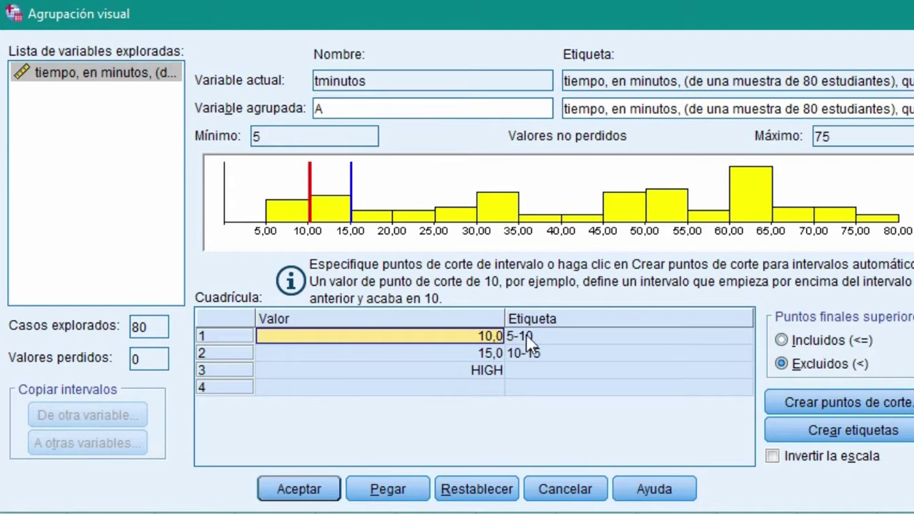
pyautogui.click(540, 350)
pyautogui.click(493, 338)
pyautogui.click(522, 350)
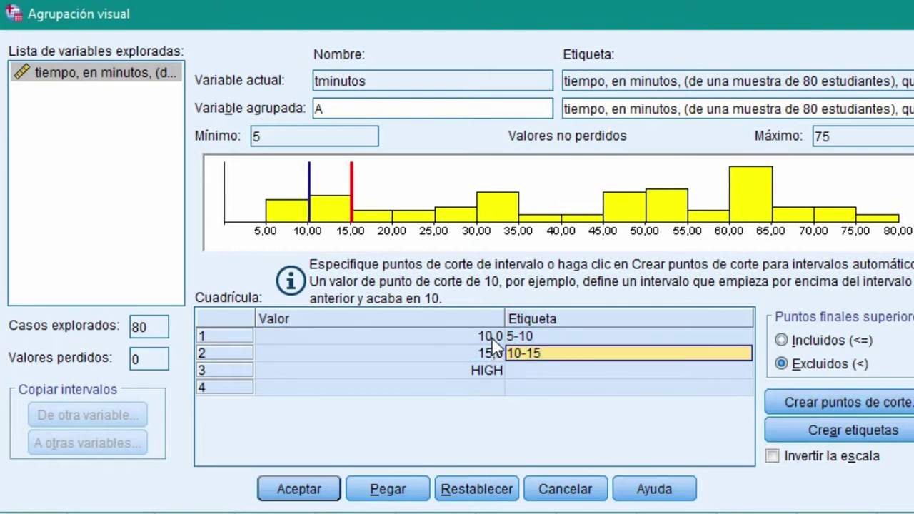
pyautogui.click(494, 353)
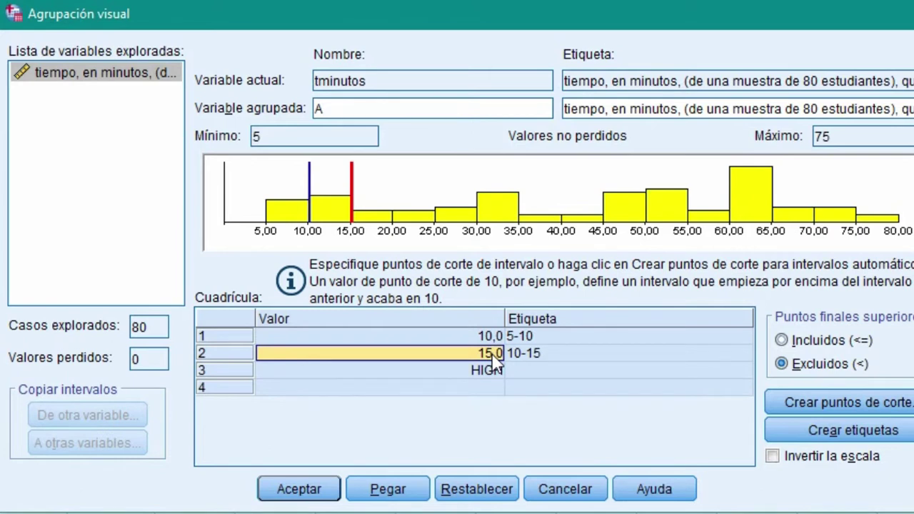
pyautogui.click(522, 376)
pyautogui.click(495, 352)
pyautogui.click(483, 337)
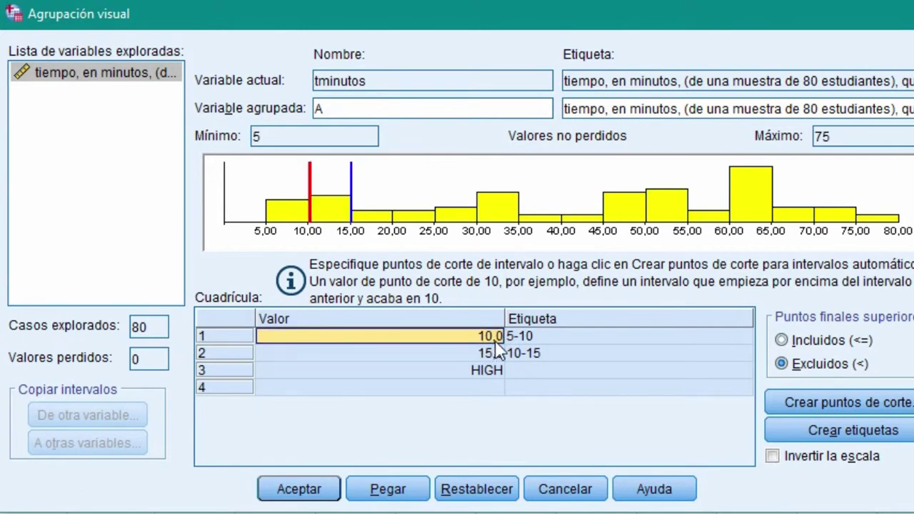
pyautogui.click(512, 336)
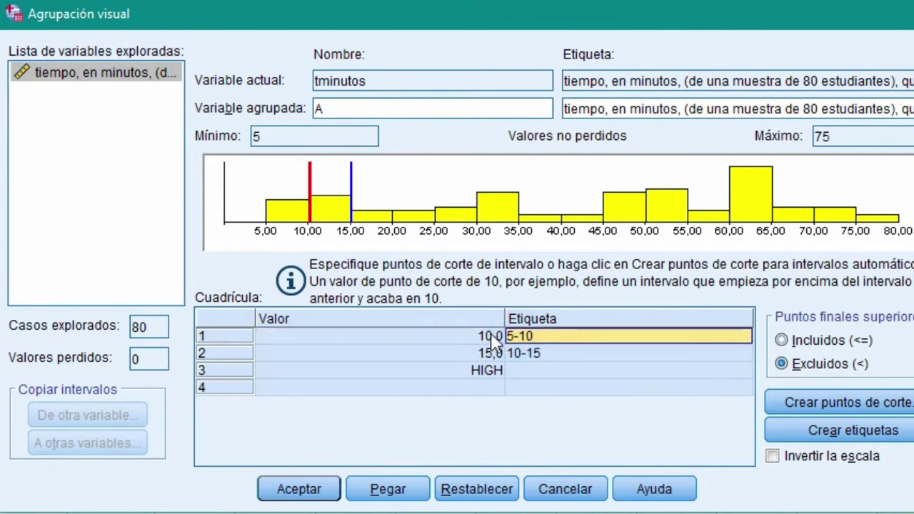
pyautogui.click(489, 337)
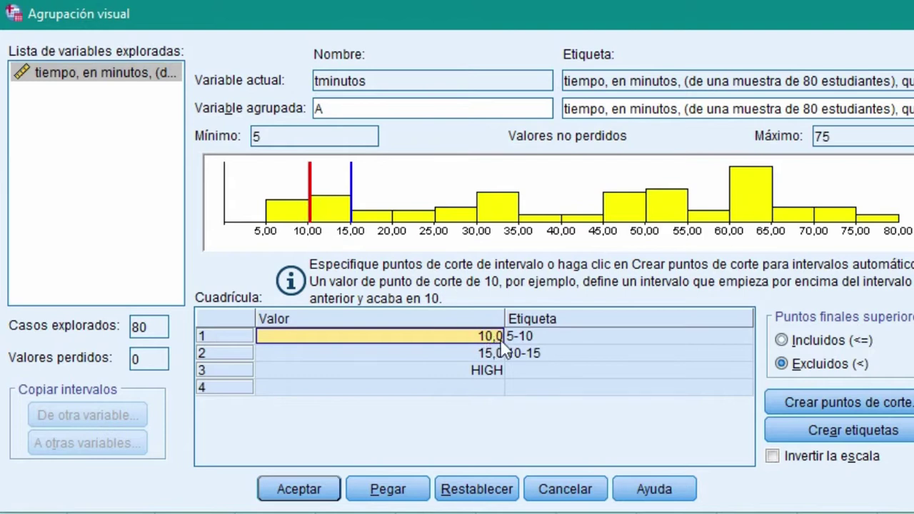
pyautogui.click(522, 353)
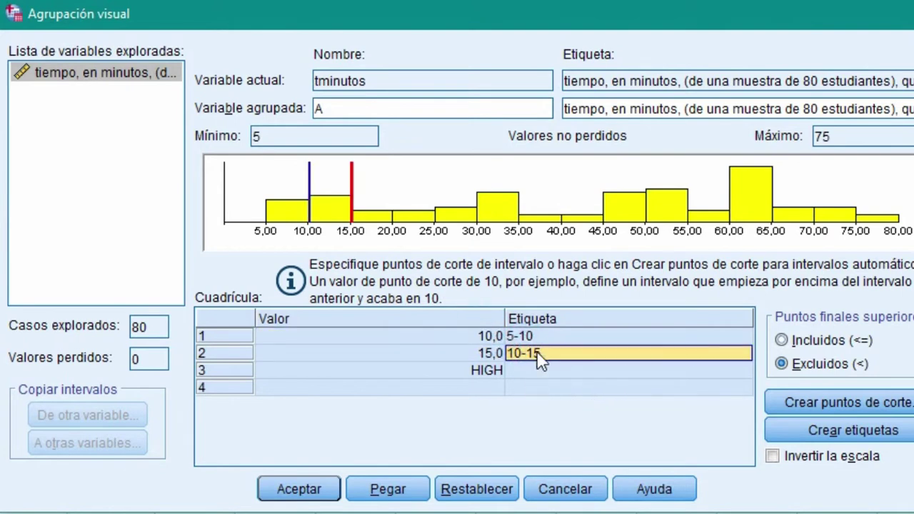
# Step: Reset the visual binning definition and accept discarding the changes in all variables
pyautogui.click(480, 490)
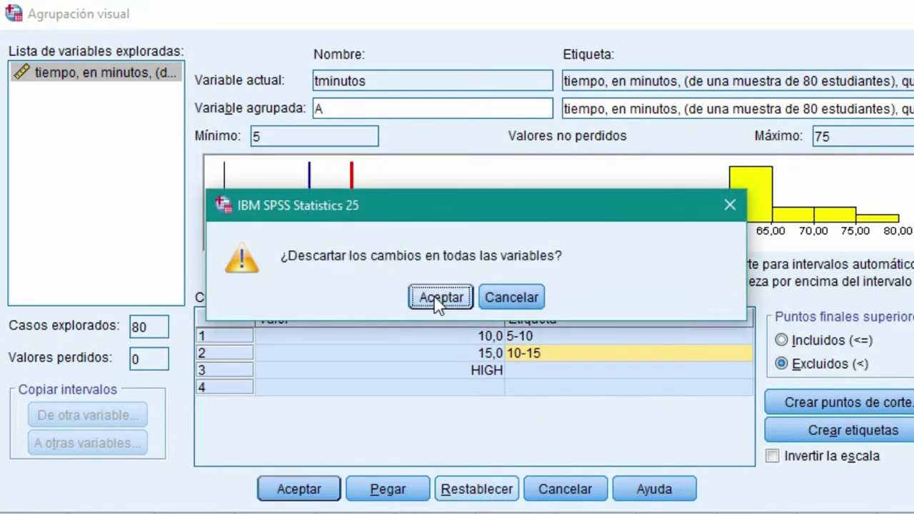
pyautogui.click(440, 298)
pyautogui.click(345, 113)
pyautogui.click(343, 112)
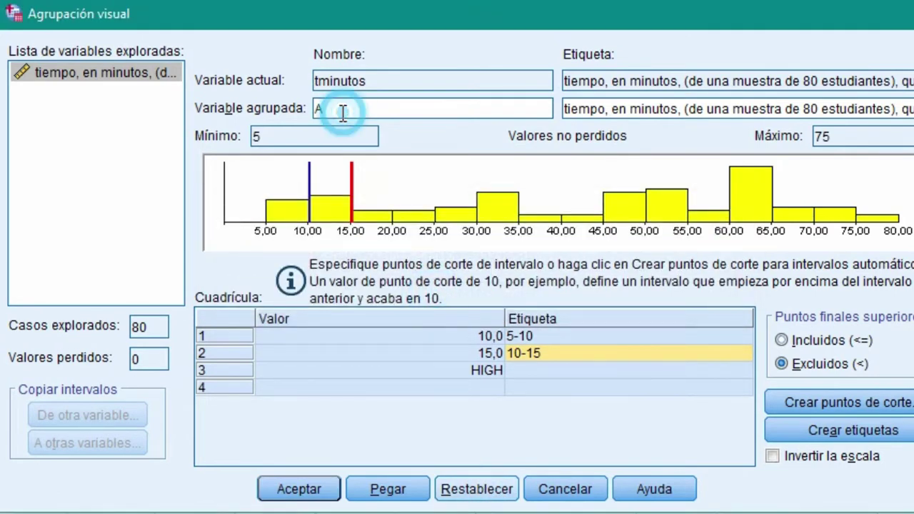
# Step: Name the grouped variable for tminutos tminagrupado and set its upper endpoints to Excluidos (<)
pyautogui.click(129, 81)
pyautogui.click(327, 108)
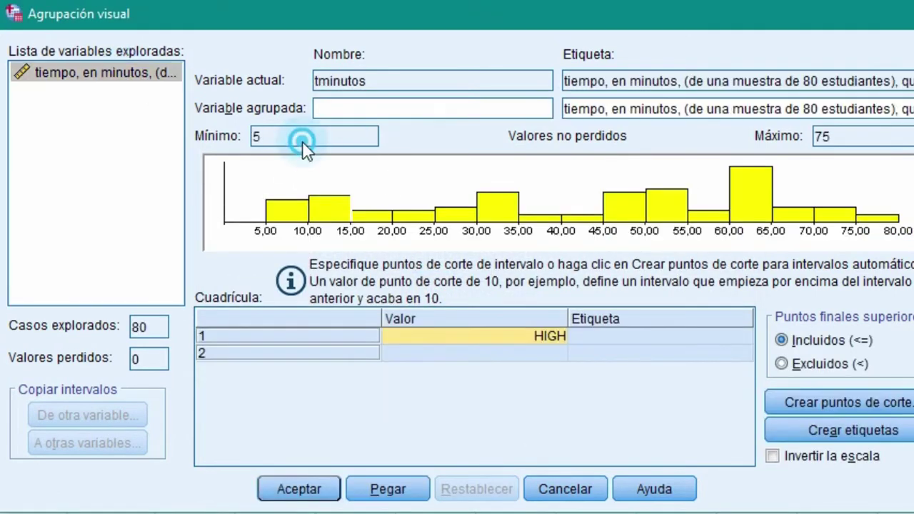
pyautogui.write('tminagrupado')
pyautogui.press('Tab')
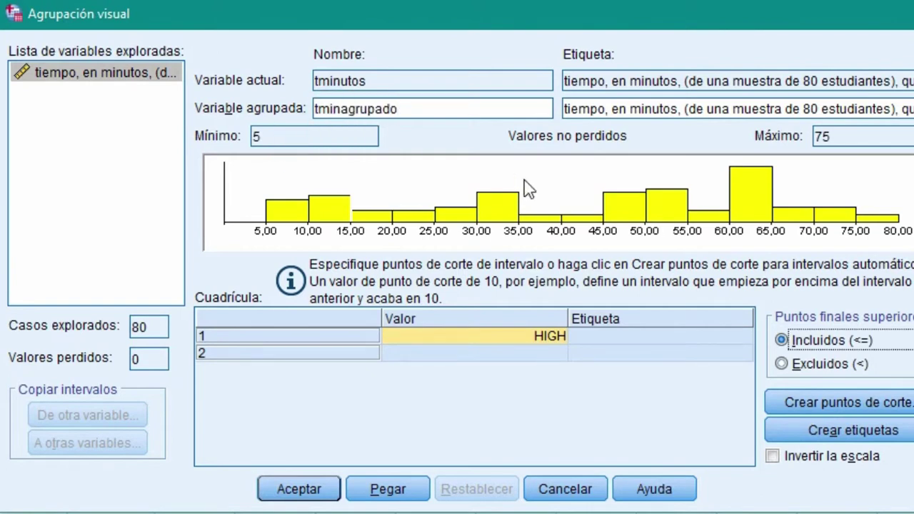
pyautogui.click(796, 370)
# Step: Begin creating equal-width cut points with the first cut point at 10 and 14 cut points in total
pyautogui.click(805, 406)
pyautogui.moveTo(490, 0); pyautogui.dragTo(496, 263)
pyautogui.click(463, 361)
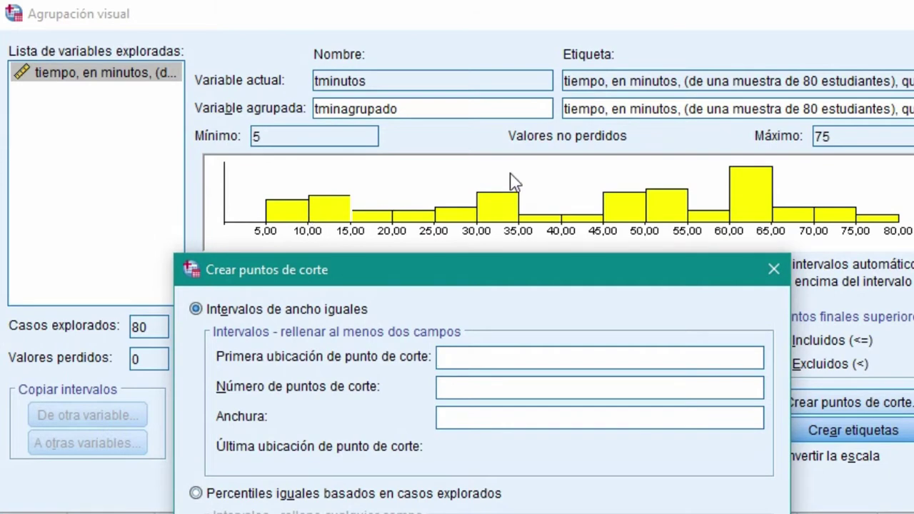
pyautogui.write('10')
pyautogui.press('Tab')
pyautogui.press('Tab')
pyautogui.write('14')
# Step: Set the width of the equal-width intervals to 5
pyautogui.click(500, 420)
pyautogui.doubleClick(494, 418)
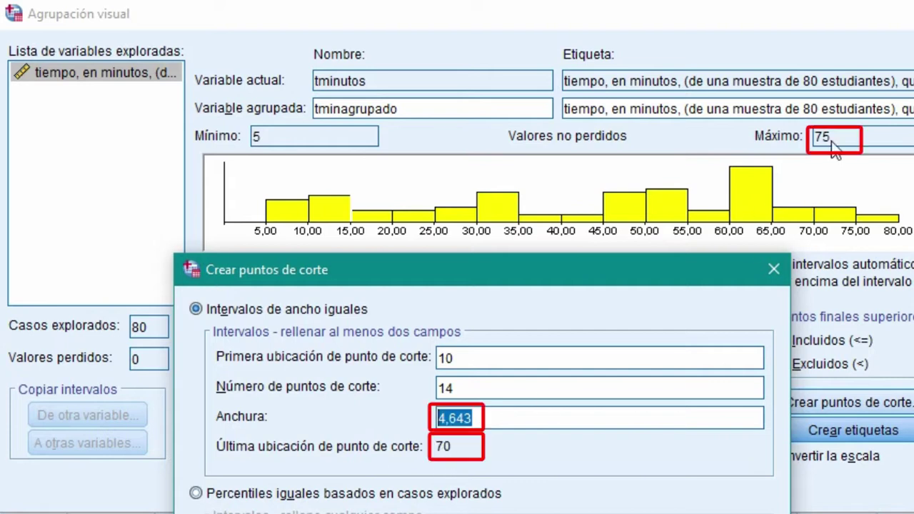
pyautogui.doubleClick(491, 422)
pyautogui.press('BackSpace')
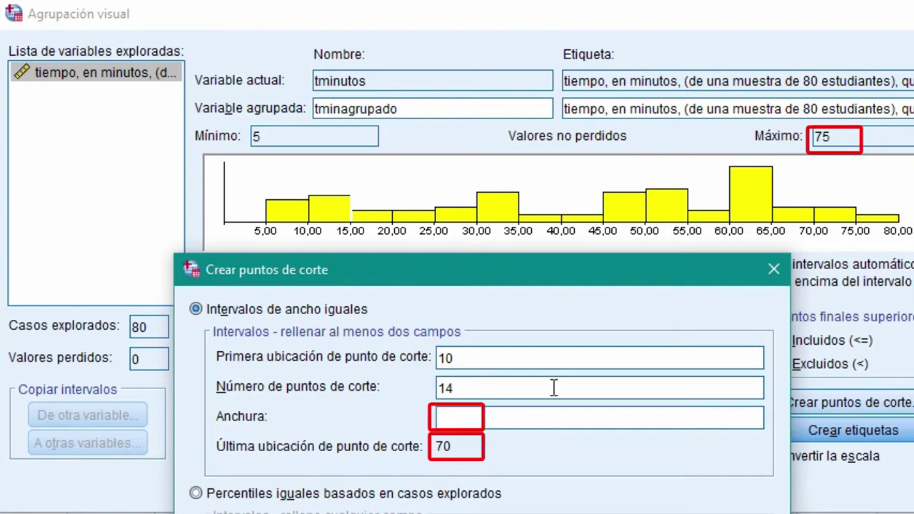
pyautogui.write('5')
pyautogui.click(510, 468)
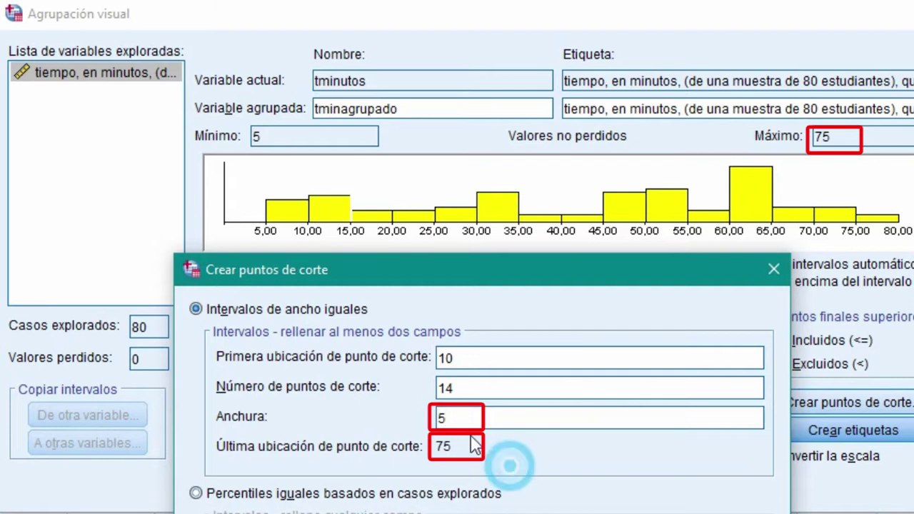
pyautogui.click(450, 456)
pyautogui.click(440, 448)
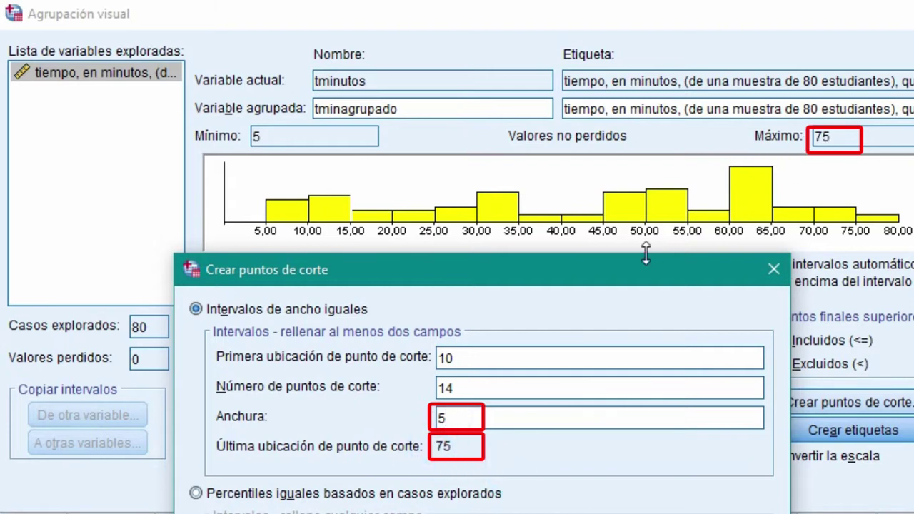
pyautogui.moveTo(605, 279); pyautogui.dragTo(606, 16)
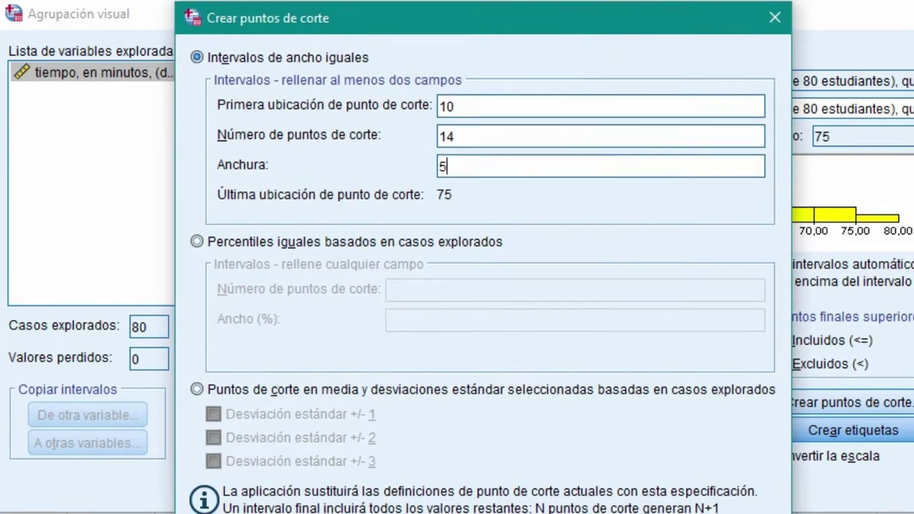
# Step: Apply the equal-width cut points and generate labels for the intervals automatically
pyautogui.press('Return')
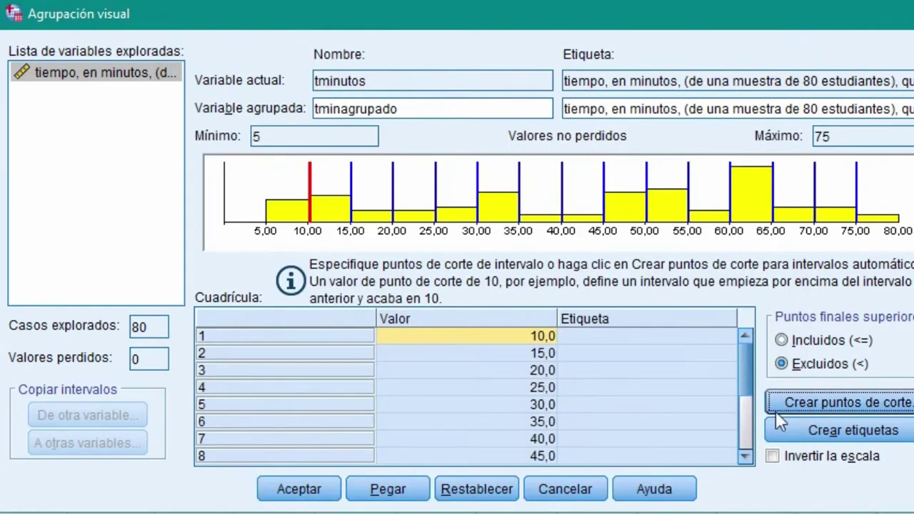
pyautogui.click(829, 430)
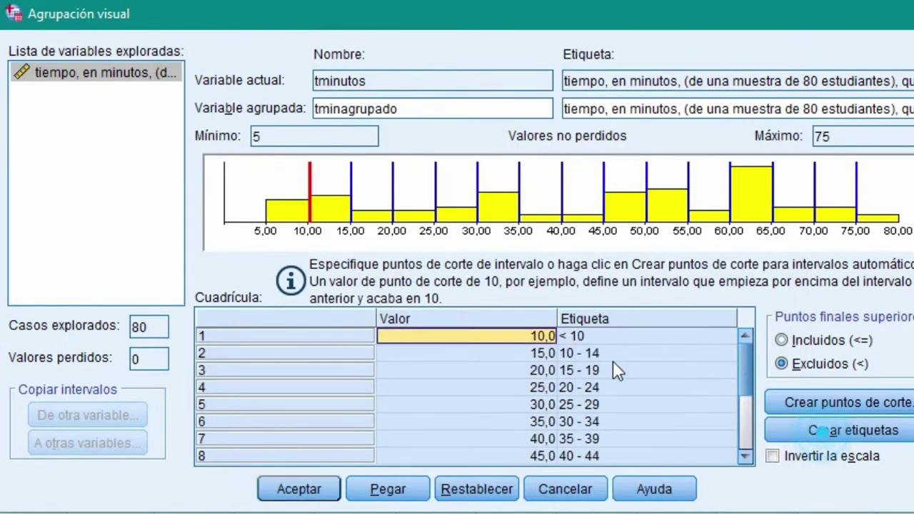
# Step: Relabel the first interval as 5 - 10 and the second interval as 10 - 15
pyautogui.click(571, 336)
pyautogui.press('BackSpace')
pyautogui.press('BackSpace')
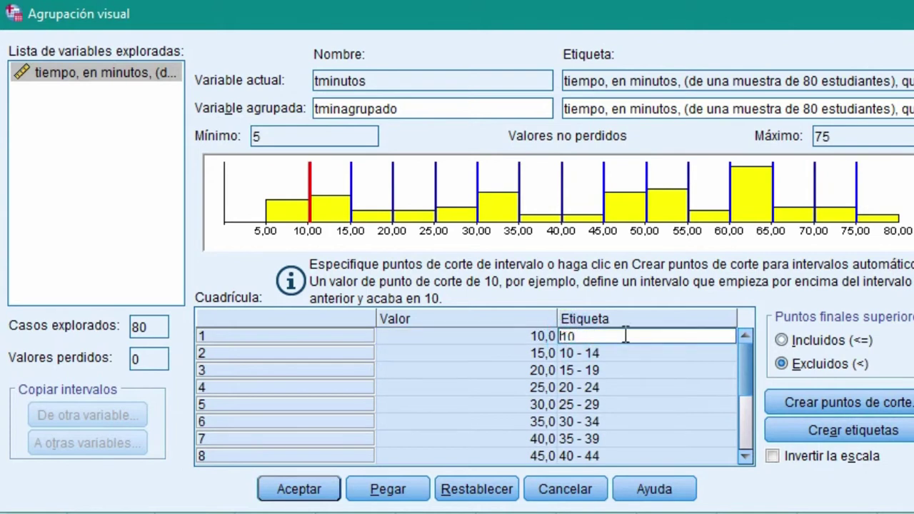
pyautogui.write('5 -')
pyautogui.press('Return')
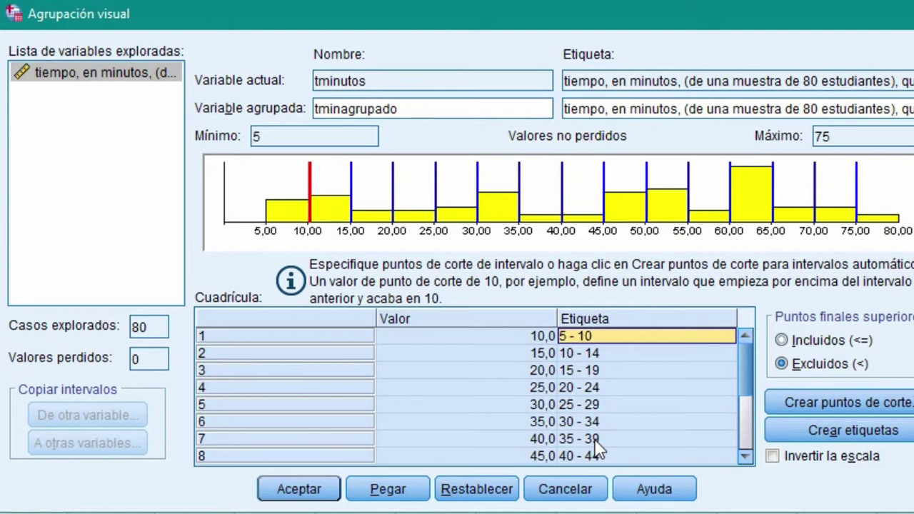
pyautogui.click(598, 352)
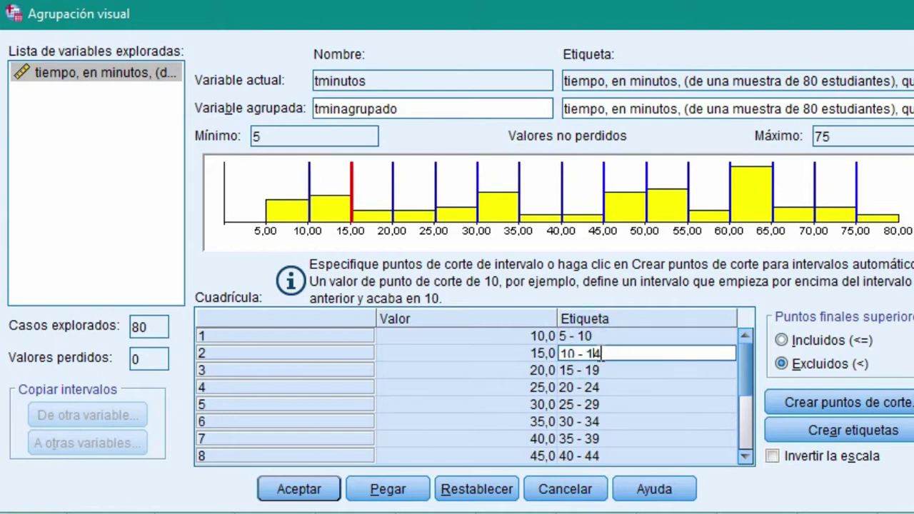
# Step: Relabel the third, fourth and fifth intervals as 15 - 10, 20 - 30 and 25 - 35
pyautogui.click(593, 372)
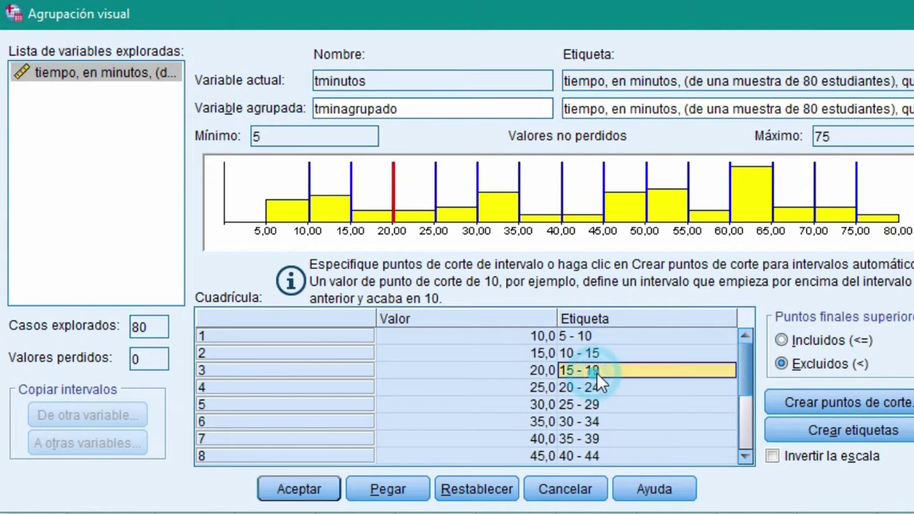
pyautogui.click(621, 370)
pyautogui.write('0')
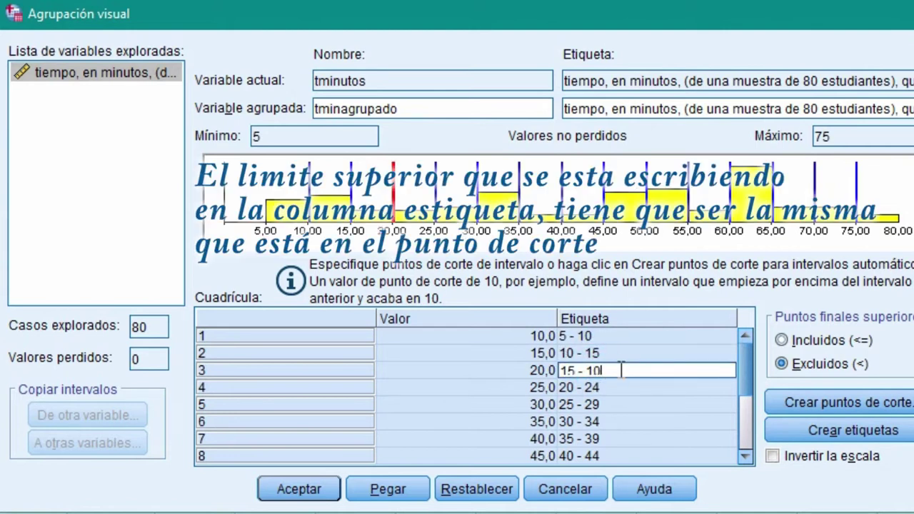
pyautogui.click(607, 387)
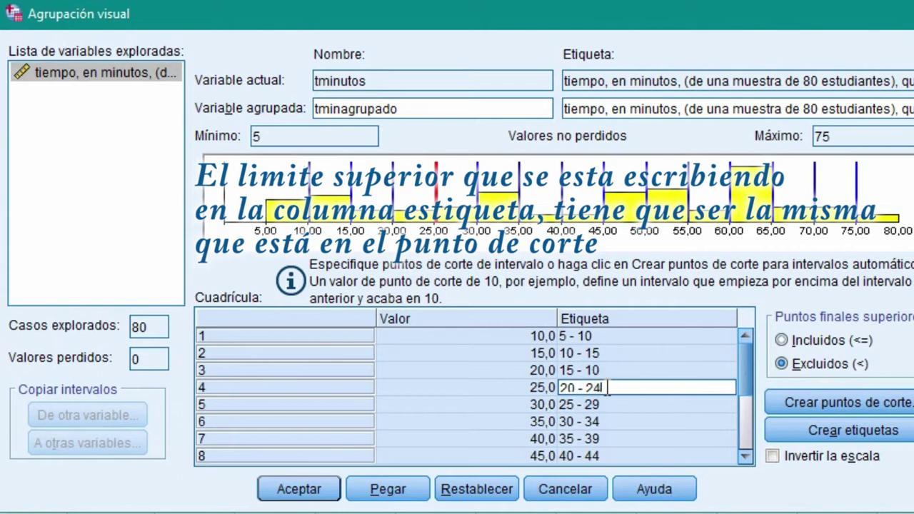
pyautogui.click(636, 404)
pyautogui.click(640, 401)
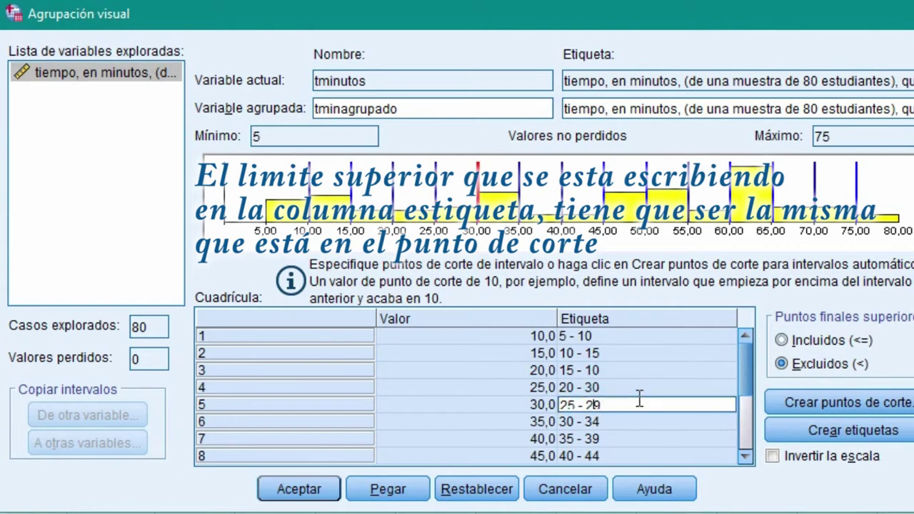
# Step: Relabel the sixth interval as 30 - 35 and correct the third interval's label to 15 - 20
pyautogui.click(608, 423)
pyautogui.click(618, 423)
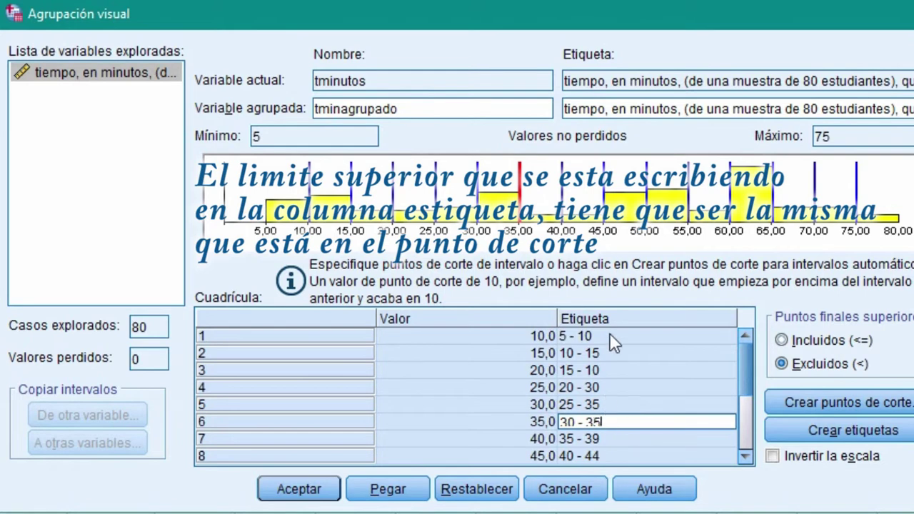
pyautogui.click(596, 370)
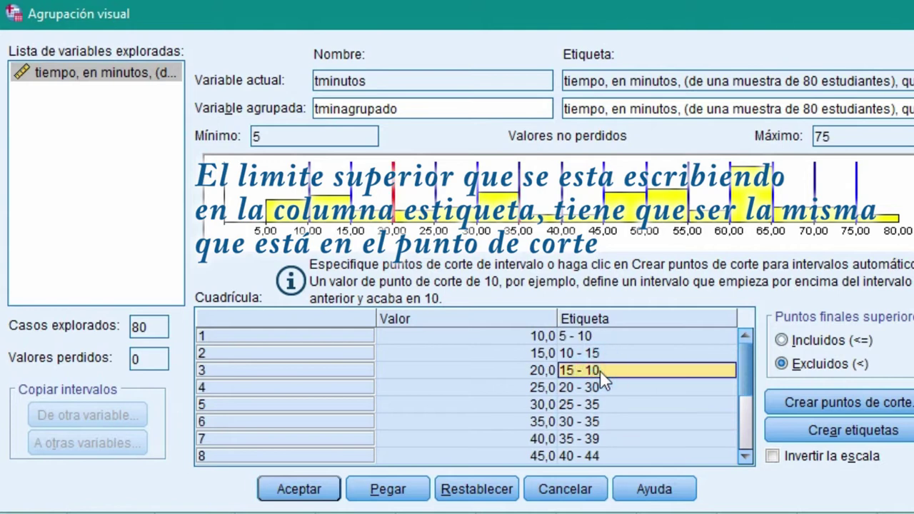
pyautogui.click(597, 370)
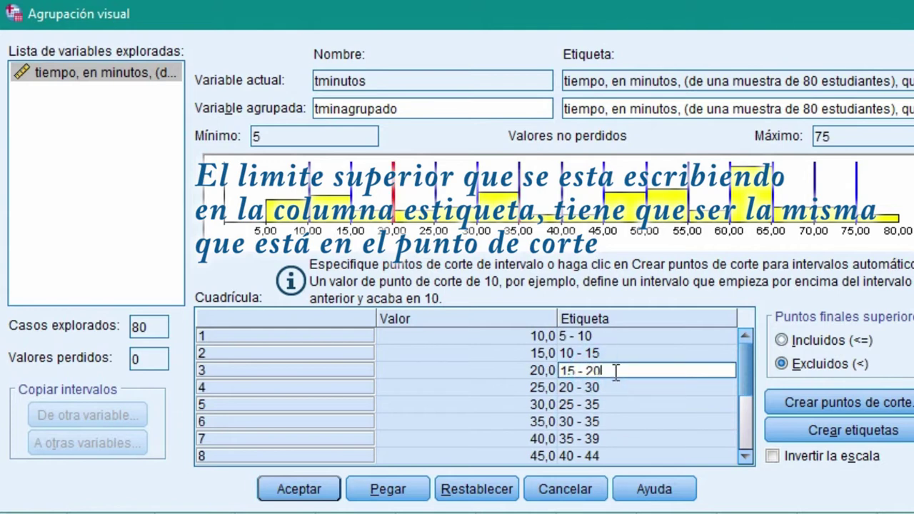
# Step: Correct the fourth interval's label to 20 - 25 and the fifth interval's label to 25 - 30
pyautogui.click(625, 385)
pyautogui.press('BackSpace')
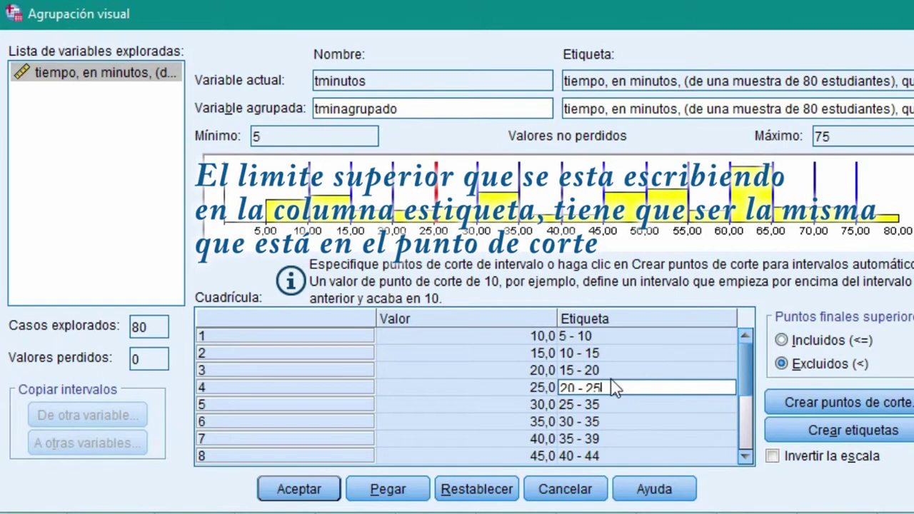
pyautogui.write('25')
pyautogui.click(614, 403)
pyautogui.click(660, 403)
pyautogui.press('BackSpace')
pyautogui.press('BackSpace')
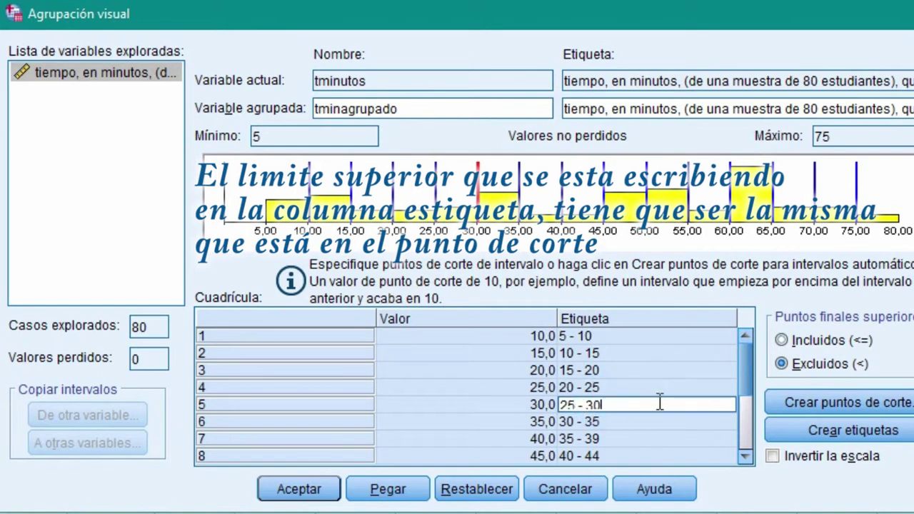
pyautogui.write('30')
# Step: Relabel the seventh interval as 35 - 40 and the eighth interval as 40 - 45
pyautogui.click(610, 421)
pyautogui.click(669, 438)
pyautogui.press('BackSpace')
pyautogui.press('BackSpace')
pyautogui.write('40')
pyautogui.click(607, 455)
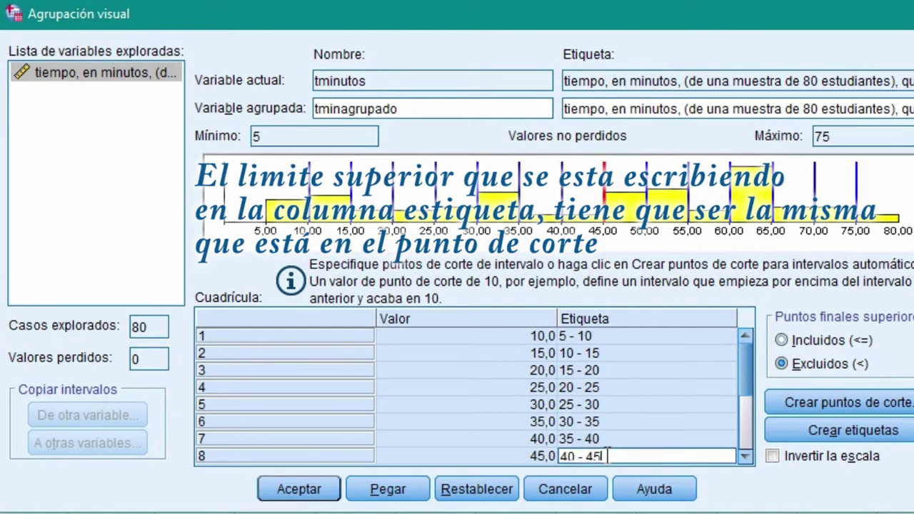
# Step: Relabel the ninth interval as 45 - 50 and the tenth interval as 50 - 55
pyautogui.scroll(-3, 743, 428)
pyautogui.scroll(1, 743, 427)
pyautogui.click(612, 368)
pyautogui.press('BackSpace')
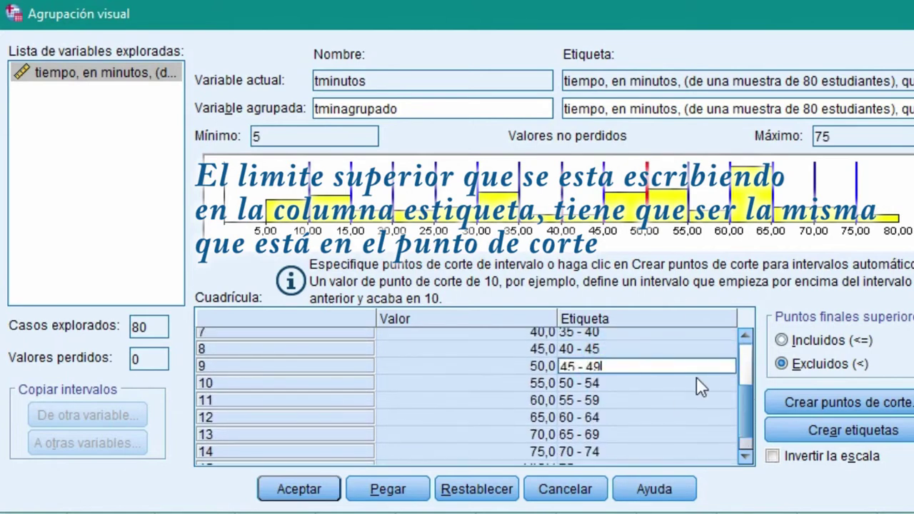
pyautogui.press('BackSpace')
pyautogui.write('50')
pyautogui.click(601, 379)
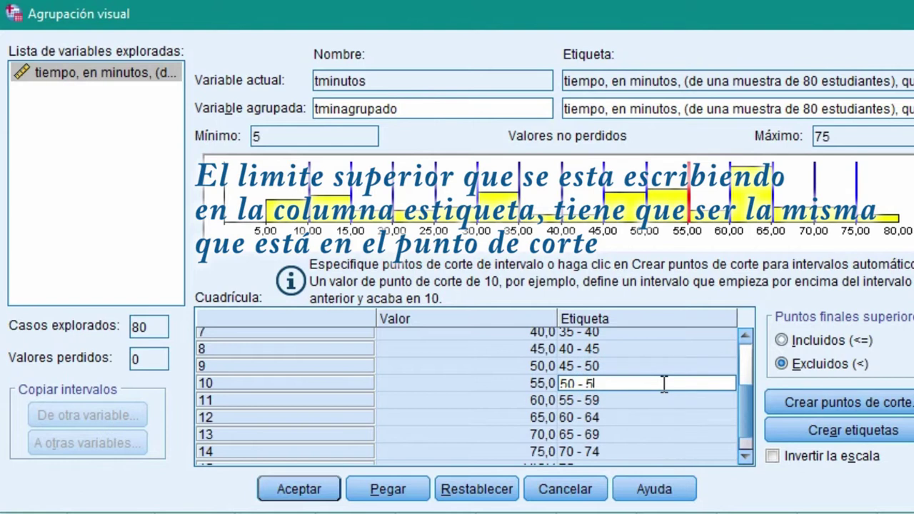
pyautogui.write('5')
# Step: Relabel the eleventh interval as 55 - 60 and the twelfth interval as 60 - 65
pyautogui.click(612, 400)
pyautogui.press('BackSpace')
pyautogui.write('60')
pyautogui.click(617, 417)
pyautogui.press('BackSpace')
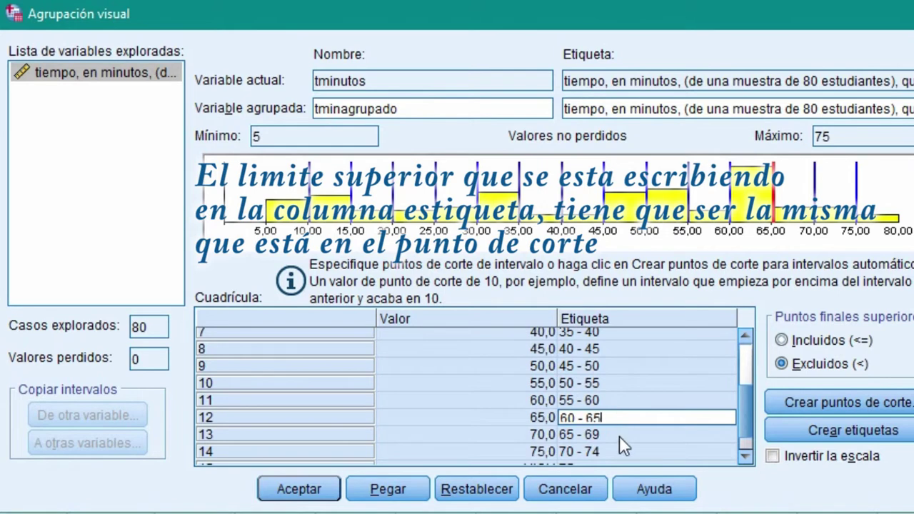
pyautogui.write('5')
# Step: Relabel the thirteenth interval as 65 - 70 and the fourteenth interval as 70 - 75
pyautogui.click(611, 434)
pyautogui.press('BackSpace')
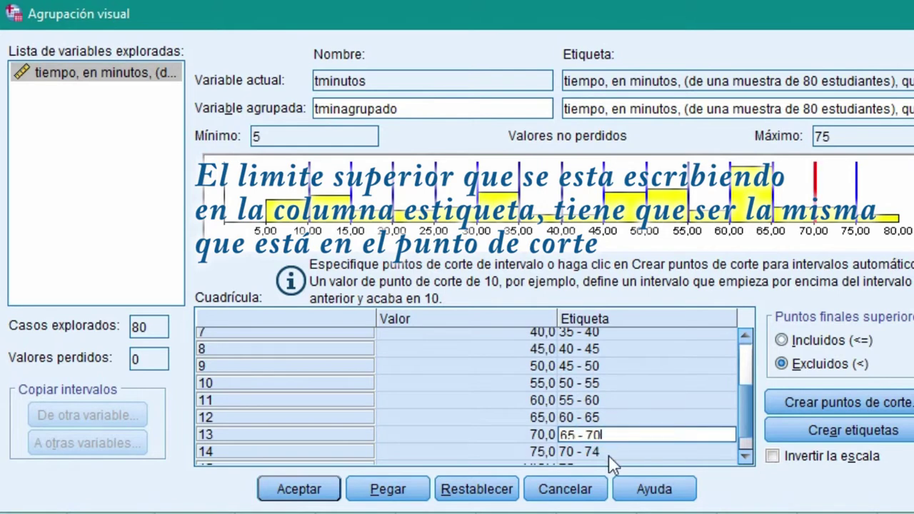
pyautogui.click(611, 451)
pyautogui.write('5')
pyautogui.scroll(-1, 613, 452)
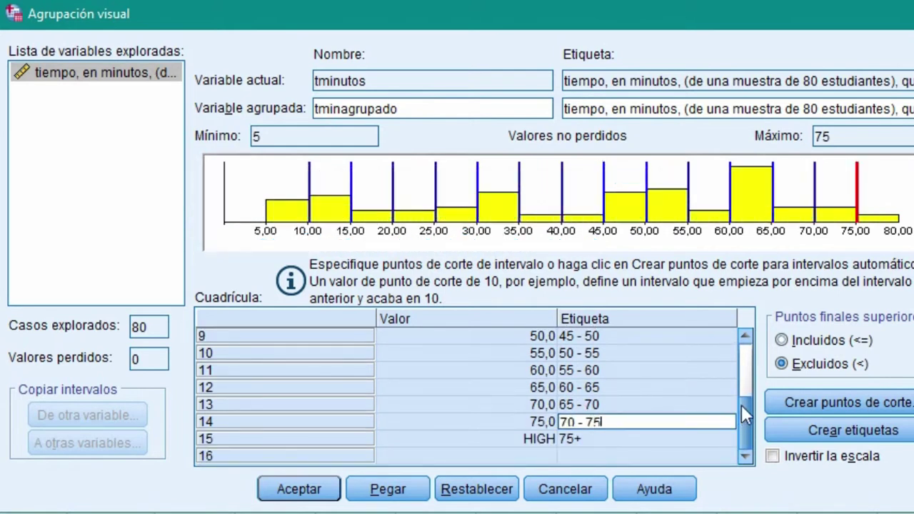
pyautogui.click(657, 413)
pyautogui.click(647, 402)
pyautogui.click(618, 434)
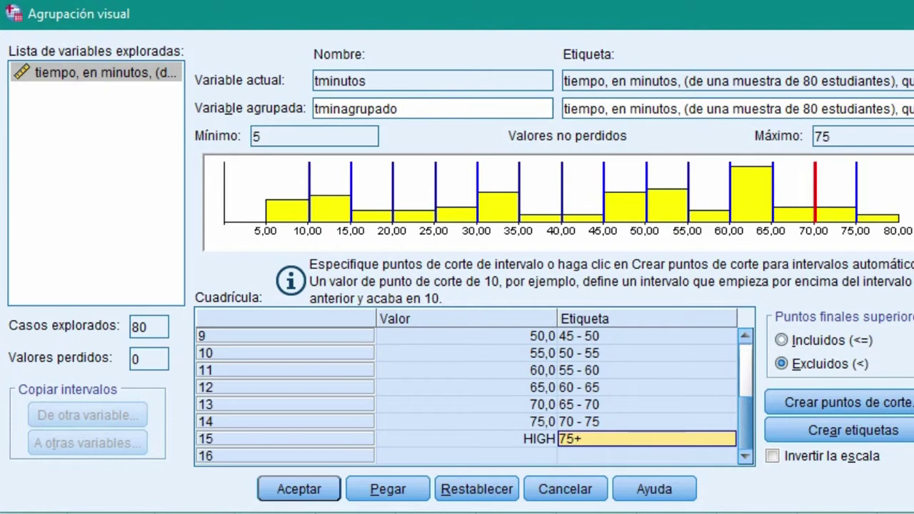
# Step: Run the visual binning, confirm creating the grouped variable, and return from the output to the data editor
pyautogui.click(303, 491)
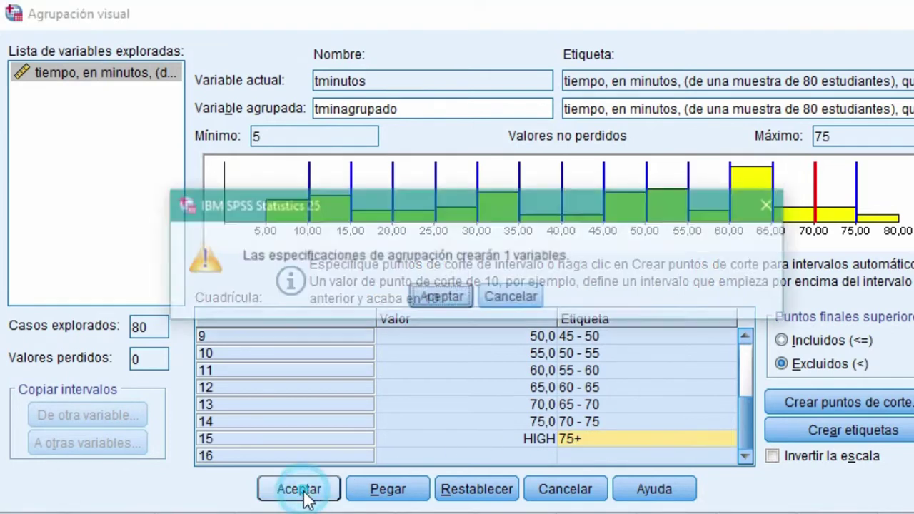
pyautogui.click(396, 290)
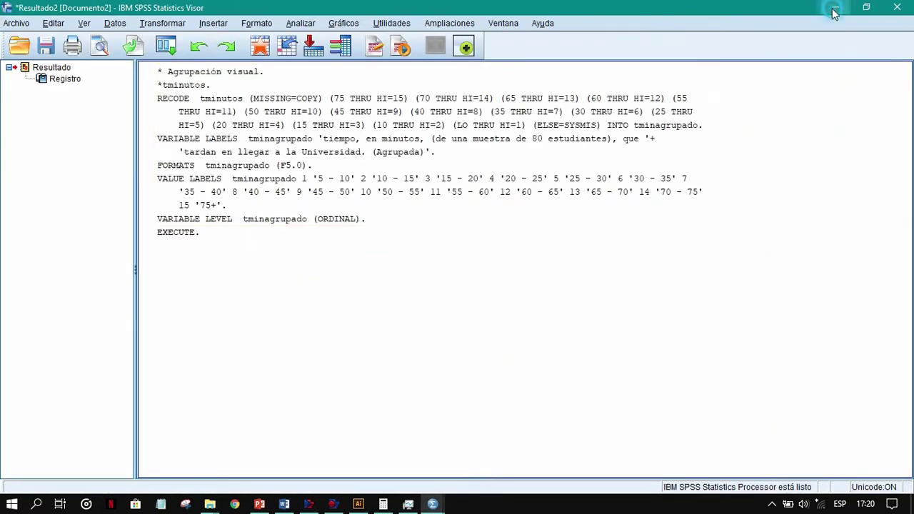
pyautogui.click(836, 8)
# Step: Set the tminagrupado value of case 78 to the 70 - 75 interval
pyautogui.click(170, 87)
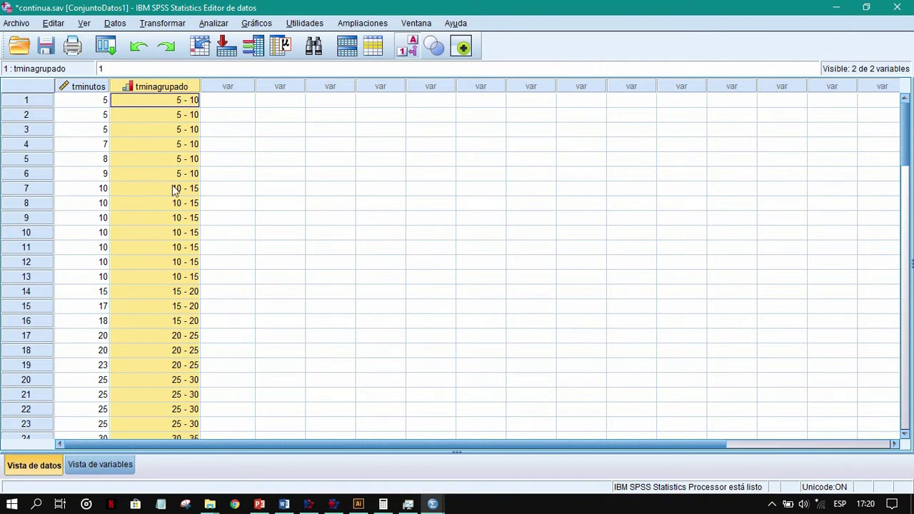
pyautogui.scroll(-10, 161, 212)
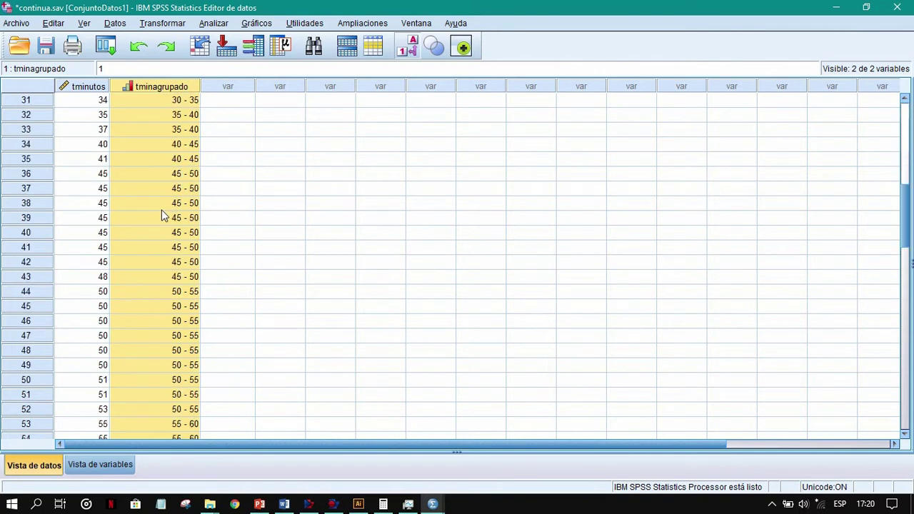
pyautogui.scroll(2, 162, 212)
pyautogui.scroll(-13, 162, 212)
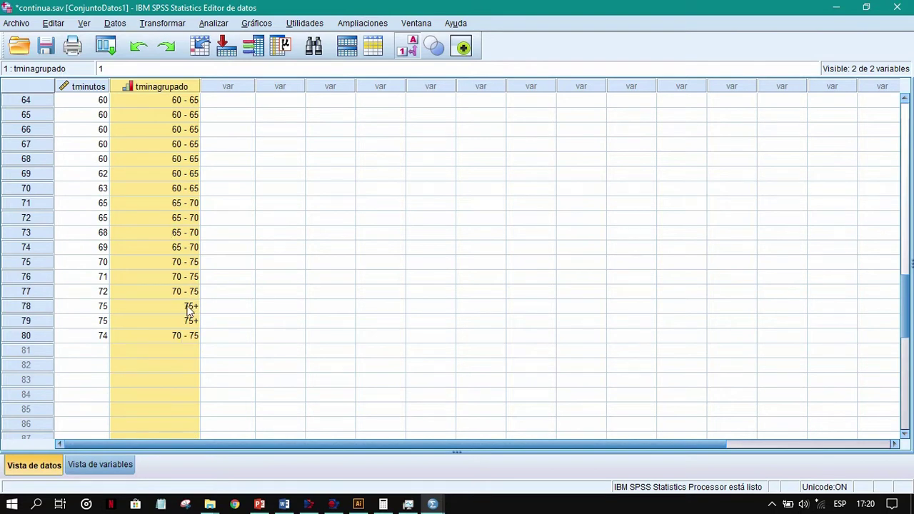
pyautogui.doubleClick(189, 307)
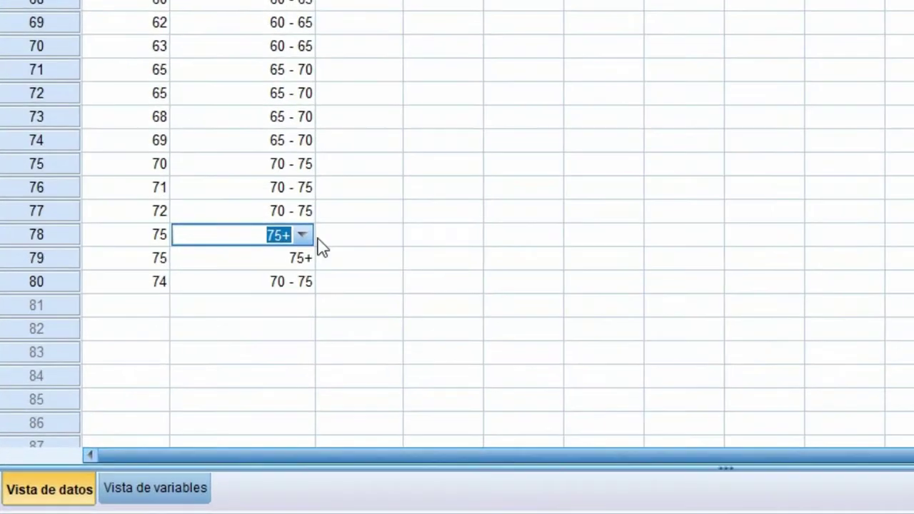
pyautogui.click(192, 306)
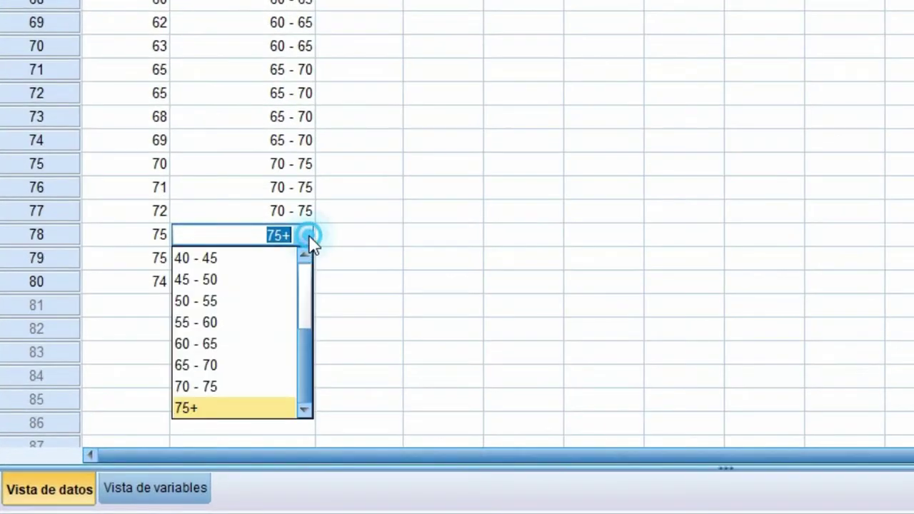
pyautogui.click(240, 386)
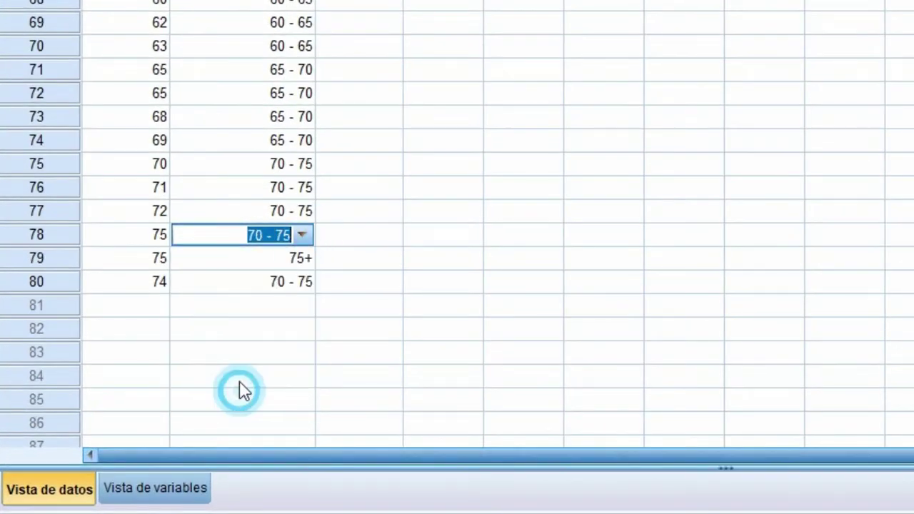
# Step: Set the tminagrupado values of cases 79 and 80 to the 70 - 75 interval
pyautogui.click(304, 258)
pyautogui.click(305, 258)
pyautogui.click(302, 257)
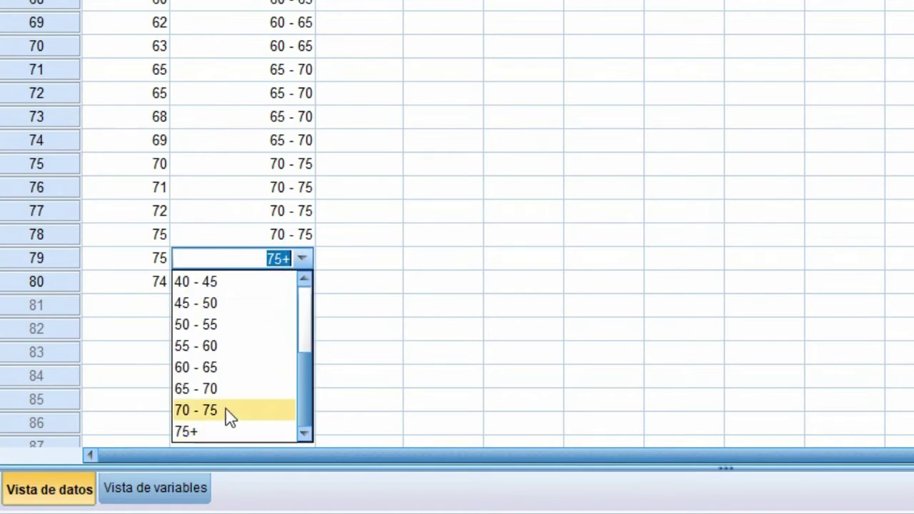
pyautogui.click(230, 414)
pyautogui.click(300, 283)
pyautogui.click(304, 283)
pyautogui.click(303, 283)
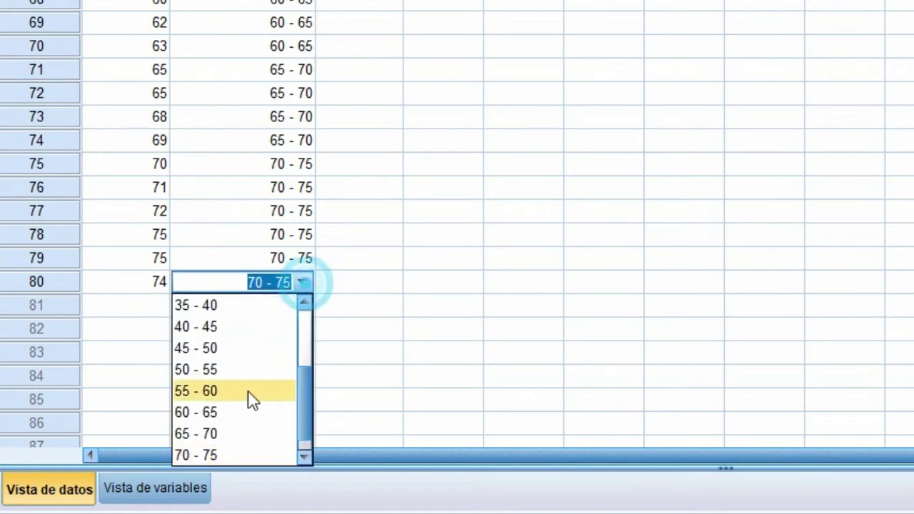
pyautogui.click(231, 457)
# Step: Delete the 75+ label of value 15 from the value labels of tminagrupado and accept the change
pyautogui.click(189, 487)
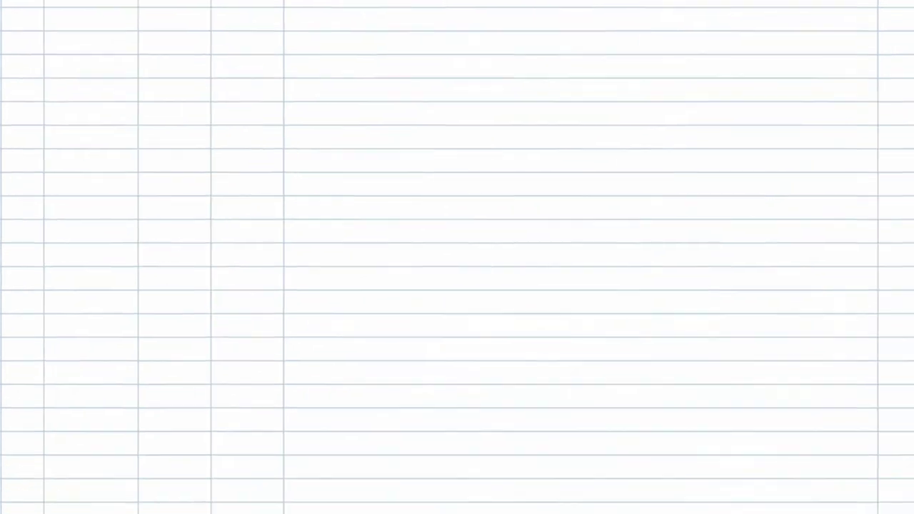
pyautogui.click(770, 112)
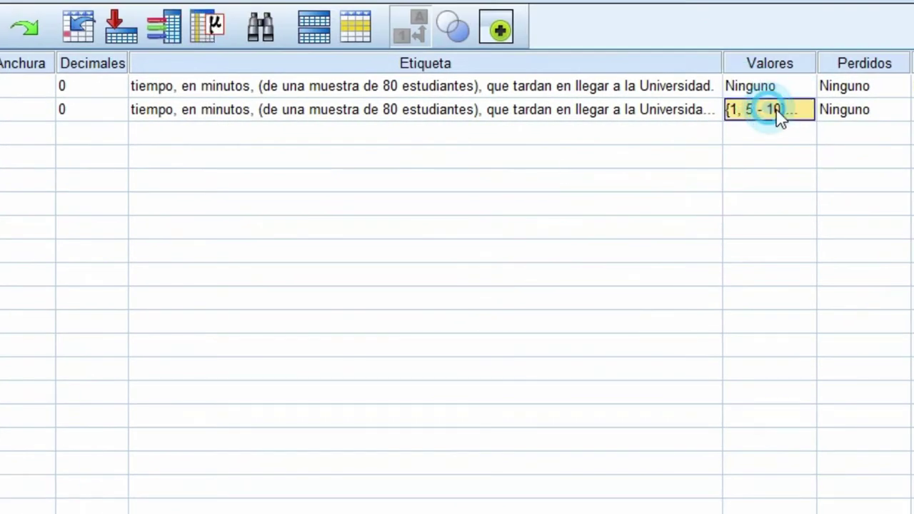
pyautogui.click(804, 111)
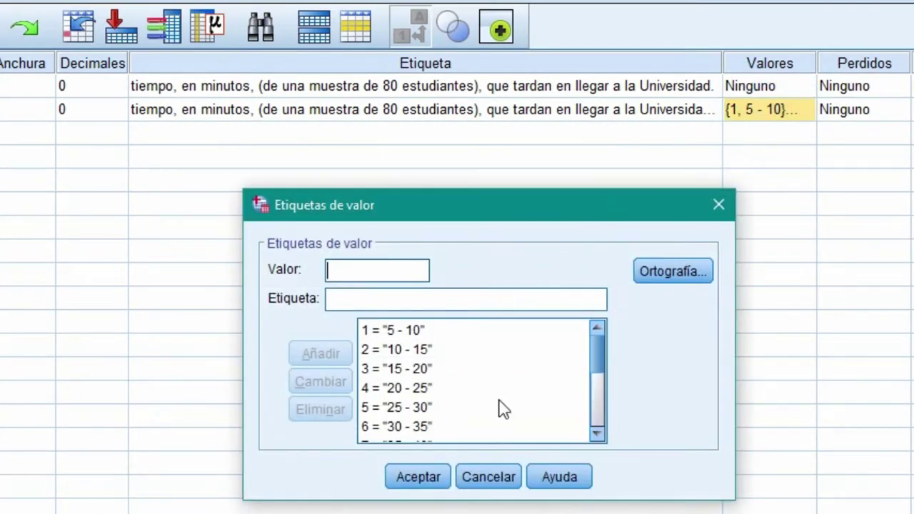
pyautogui.moveTo(597, 369); pyautogui.dragTo(597, 432)
pyautogui.click(408, 432)
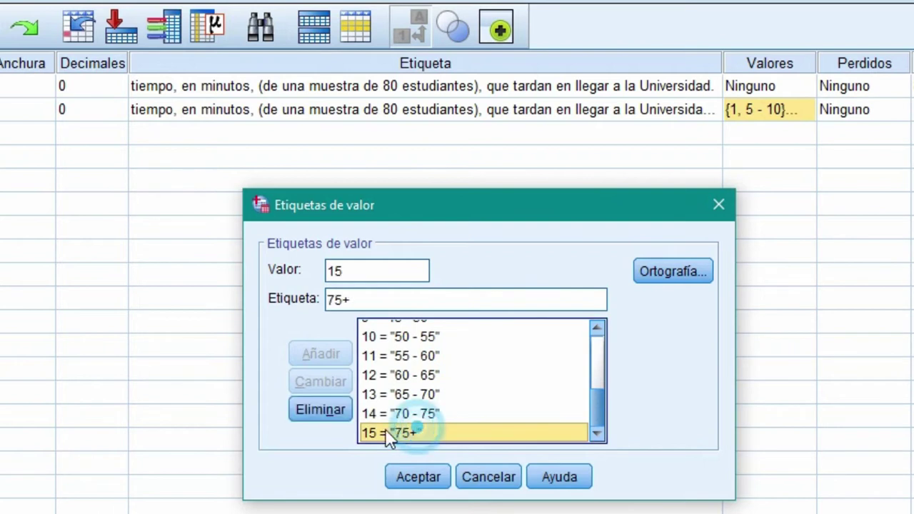
pyautogui.click(329, 418)
pyautogui.click(598, 408)
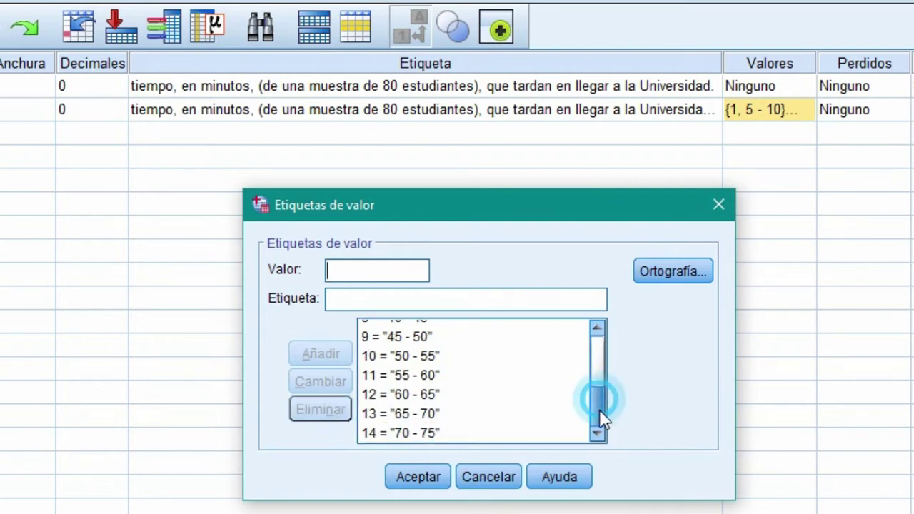
pyautogui.click(429, 479)
# Step: Run the descriptive statistics for the tminagrupado column from the data view and maximize the output window
pyautogui.click(29, 465)
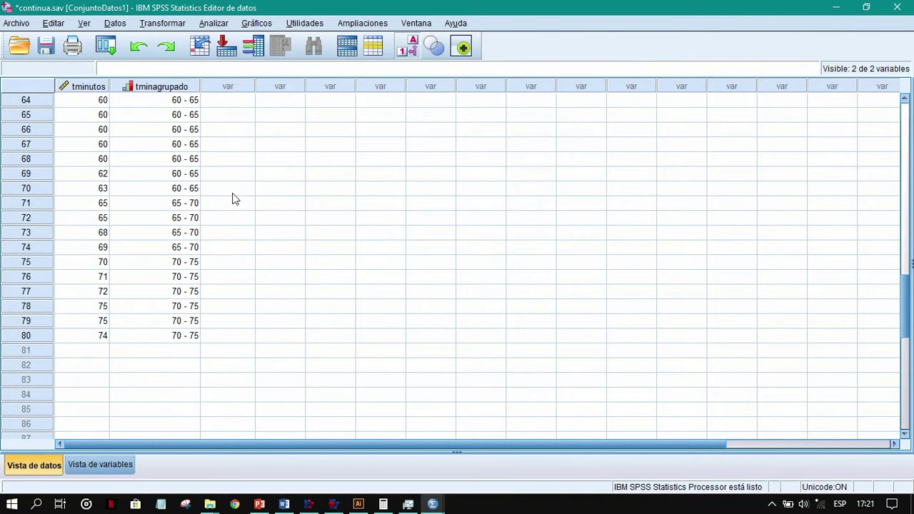
pyautogui.scroll(20, 232, 200)
pyautogui.click(187, 86)
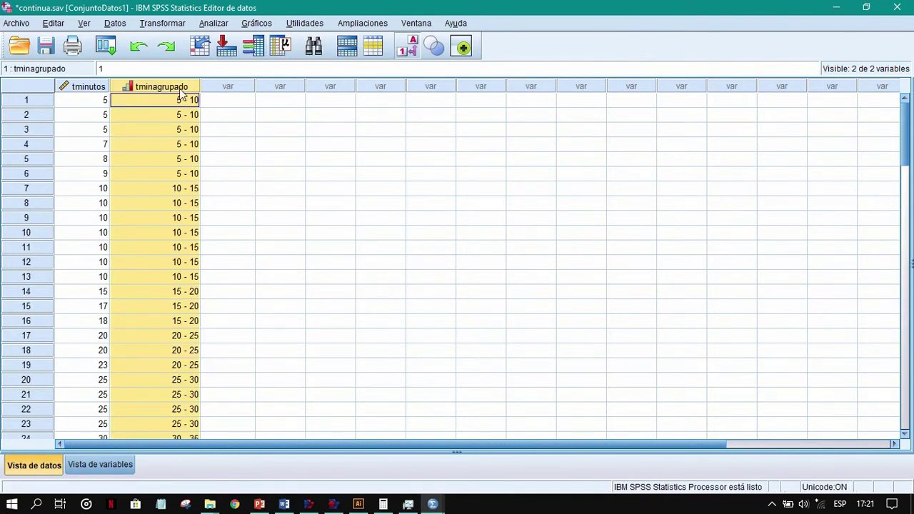
pyautogui.click(283, 47)
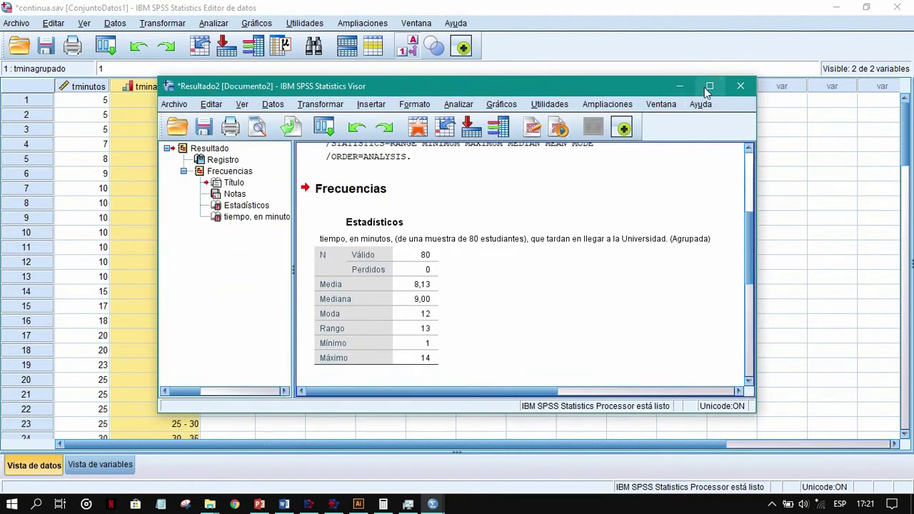
pyautogui.click(709, 86)
# Step: Delete the Estadísticos table from the frequencies output and return to the data editor
pyautogui.moveTo(475, 180); pyautogui.dragTo(230, 164)
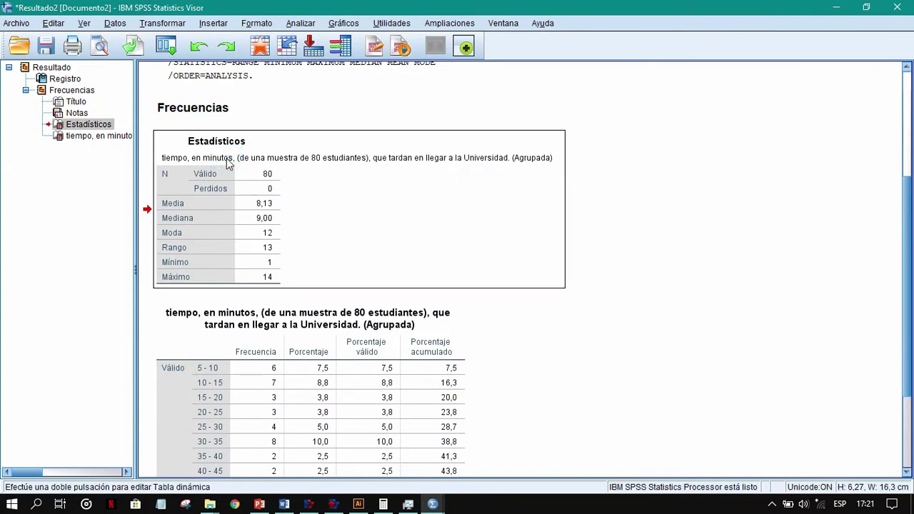
pyautogui.press('Delete')
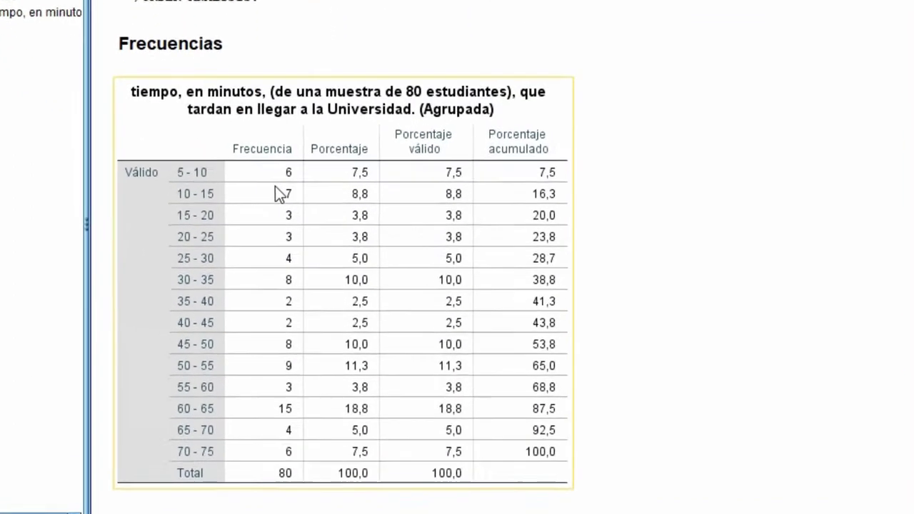
pyautogui.click(265, 248)
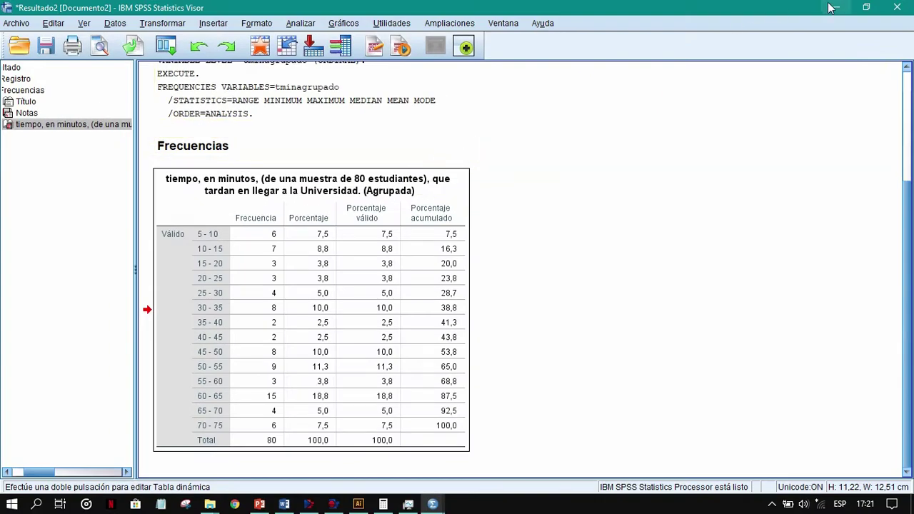
pyautogui.click(832, 7)
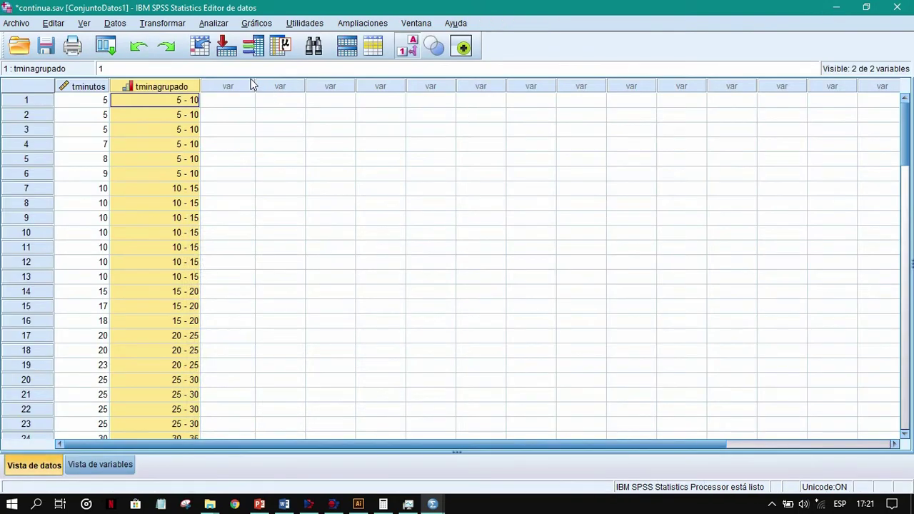
# Step: Start a new visual binning with tminutos as the variable to group into intervals
pyautogui.click(226, 86)
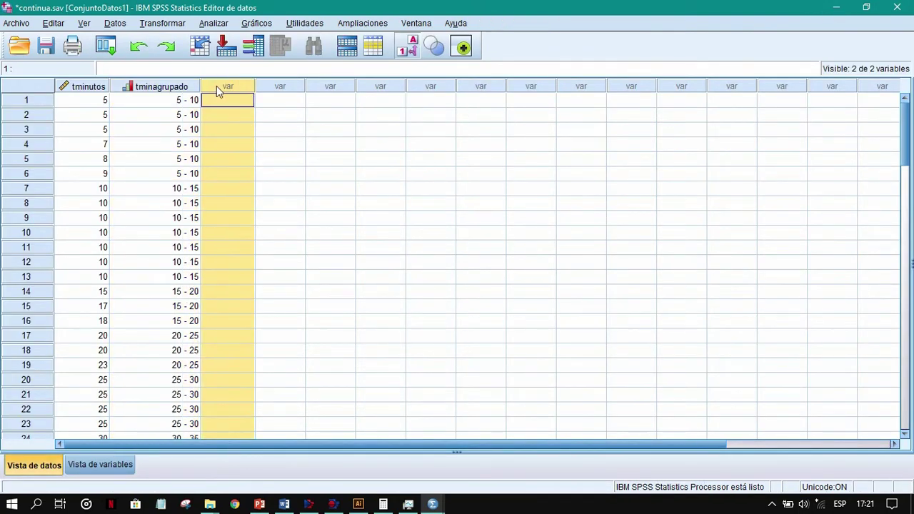
pyautogui.click(103, 86)
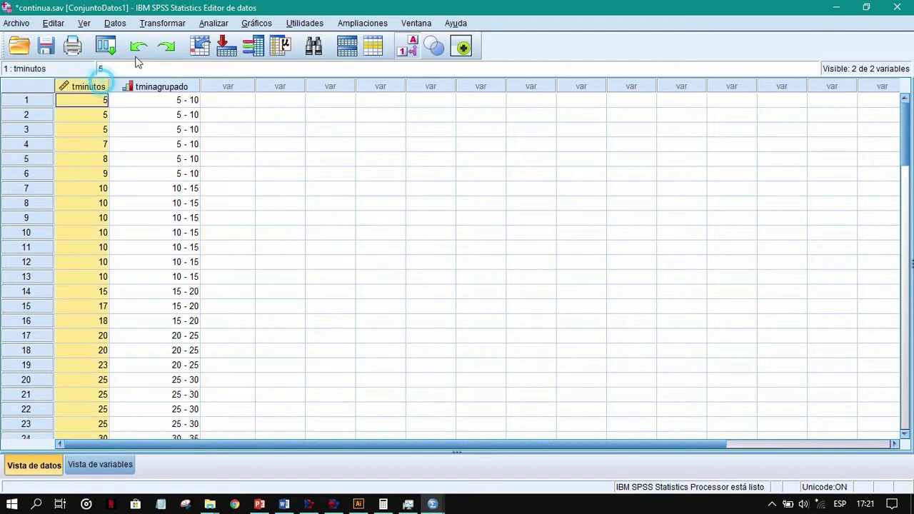
pyautogui.click(163, 22)
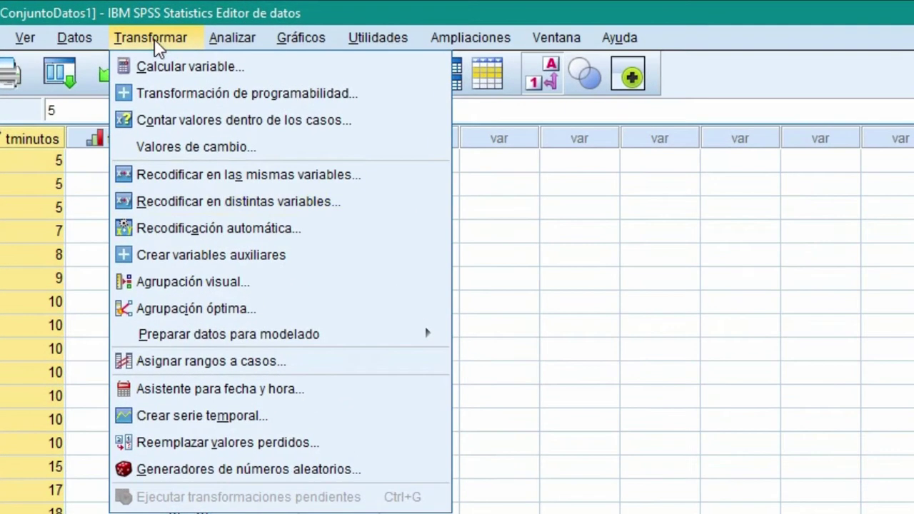
pyautogui.click(179, 287)
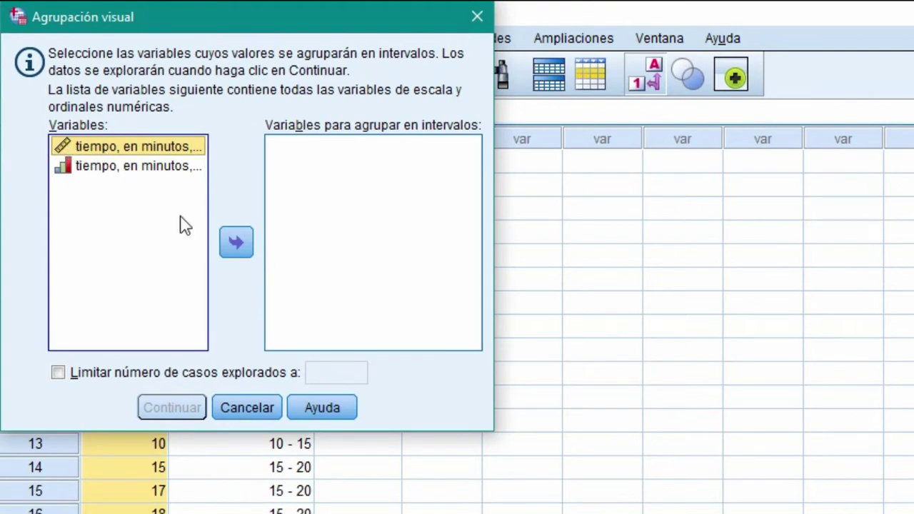
pyautogui.click(236, 241)
pyautogui.click(187, 409)
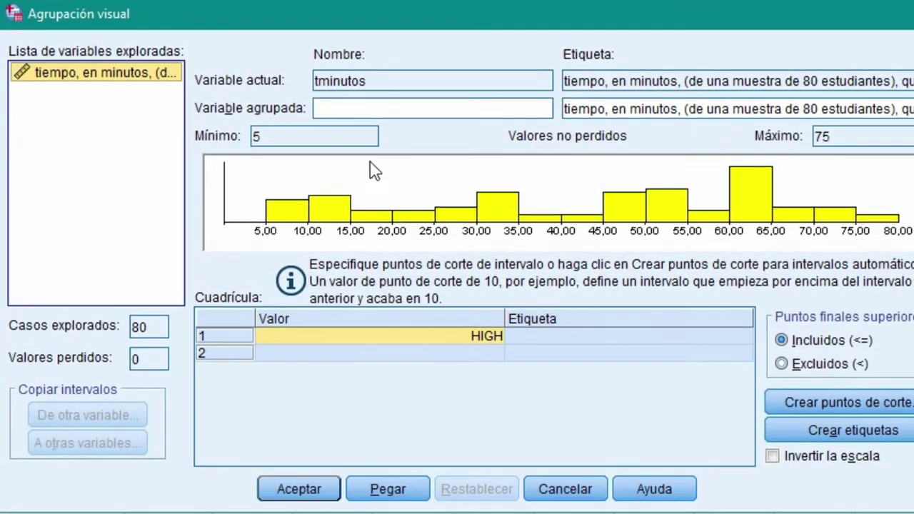
# Step: Name the binned variable tminformula, exclude the upper endpoints, and open the cut point settings for equal-width intervals
pyautogui.click(358, 106)
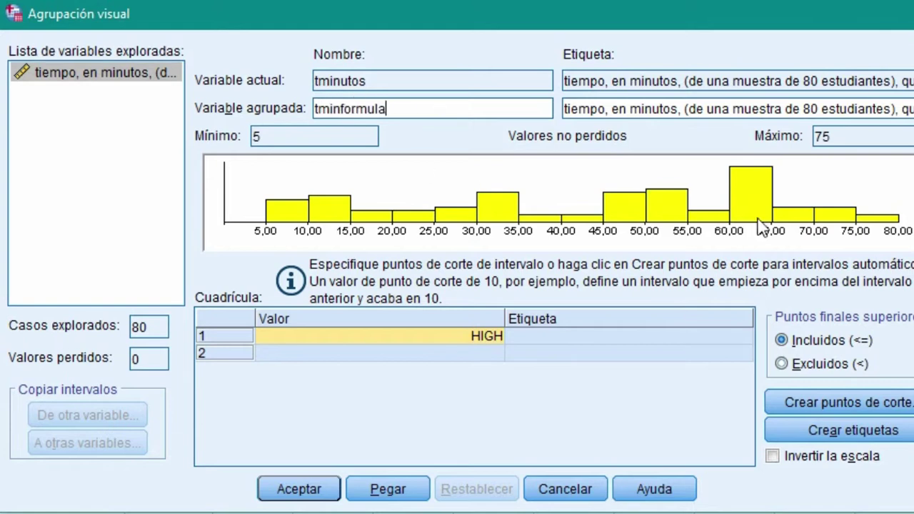
pyautogui.click(784, 365)
pyautogui.click(826, 405)
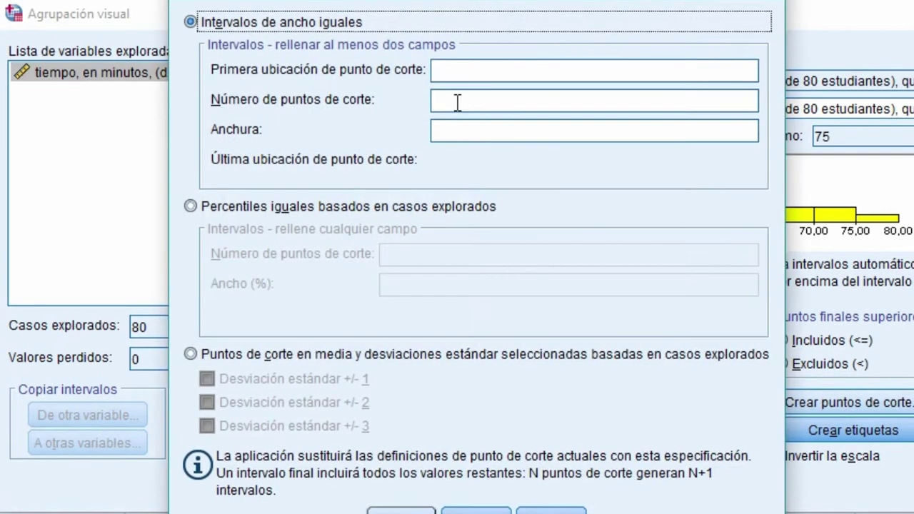
pyautogui.click(450, 123)
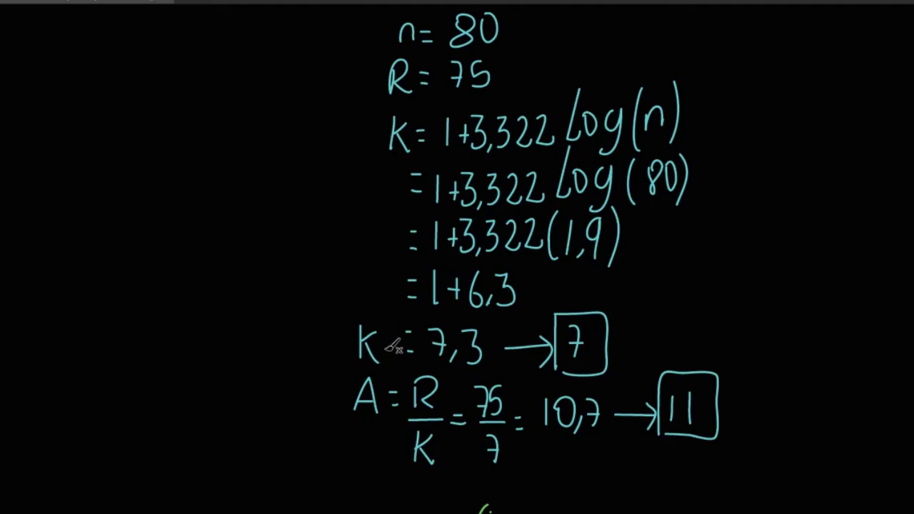
# Step: In the handwritten notes, circle in red the formula A = R/K, the value 7,3, its rounding to 7, the fraction 75/7 and the boxed 11
pyautogui.click(13, 62)
pyautogui.moveTo(372, 371); pyautogui.dragTo(362, 365)
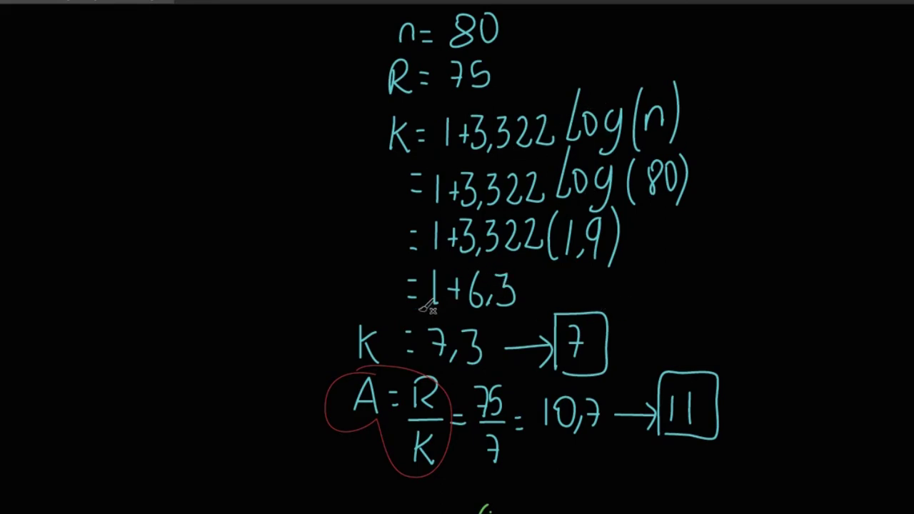
pyautogui.moveTo(441, 316)
pyautogui.mouseDown()
pyautogui.moveTo(499, 333)
pyautogui.moveTo(551, 332)
pyautogui.mouseUp()
pyautogui.moveTo(597, 375); pyautogui.dragTo(550, 311)
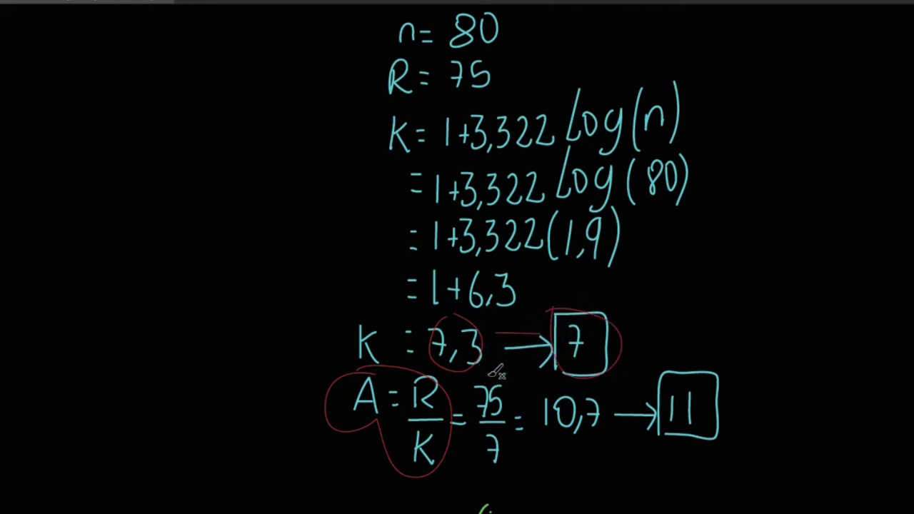
pyautogui.moveTo(488, 380)
pyautogui.mouseDown()
pyautogui.moveTo(477, 428)
pyautogui.moveTo(510, 468)
pyautogui.mouseUp()
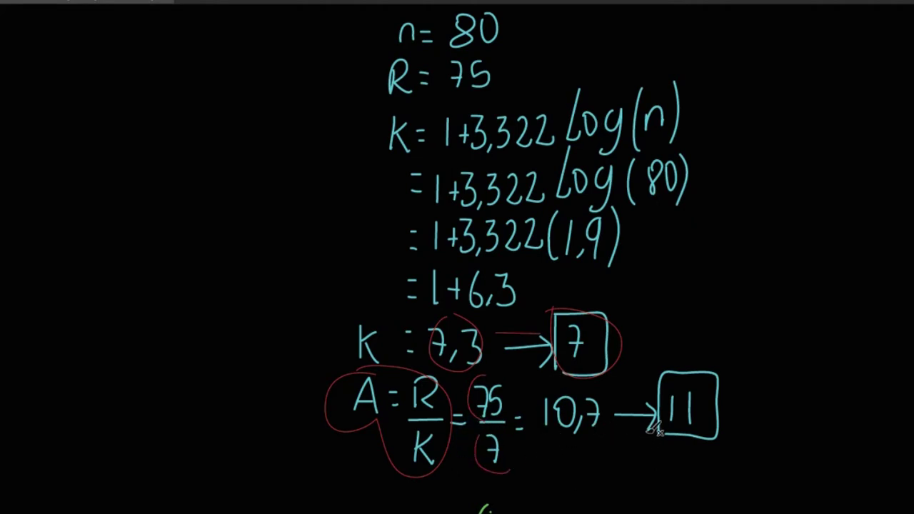
pyautogui.scroll(-3, 655, 426)
pyautogui.moveTo(657, 331)
pyautogui.mouseDown()
pyautogui.moveTo(720, 322)
pyautogui.moveTo(675, 247)
pyautogui.moveTo(655, 314)
pyautogui.mouseUp()
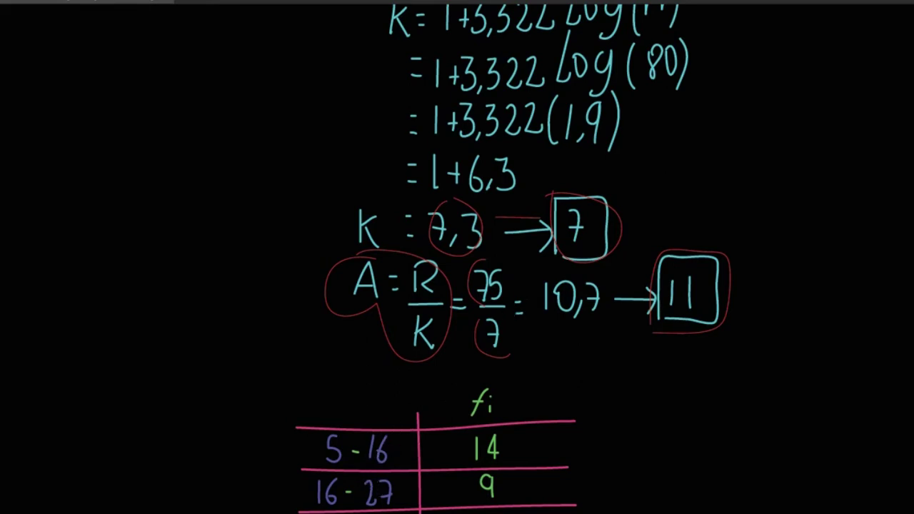
# Step: Switch back to SPSS and set the interval width to 11 and the first cut point to 16
pyautogui.moveTo(428, 512)
pyautogui.click(409, 474)
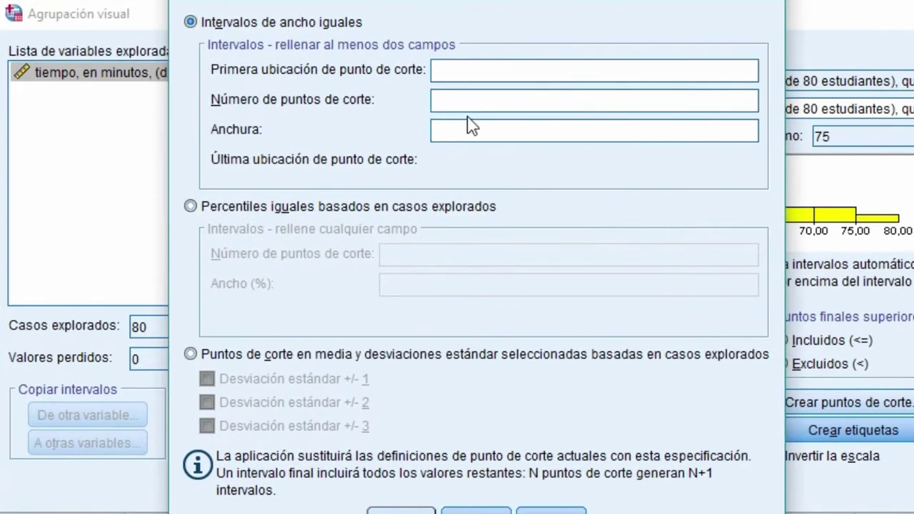
pyautogui.moveTo(450, 1); pyautogui.dragTo(468, 167)
pyautogui.write('11')
pyautogui.click(477, 259)
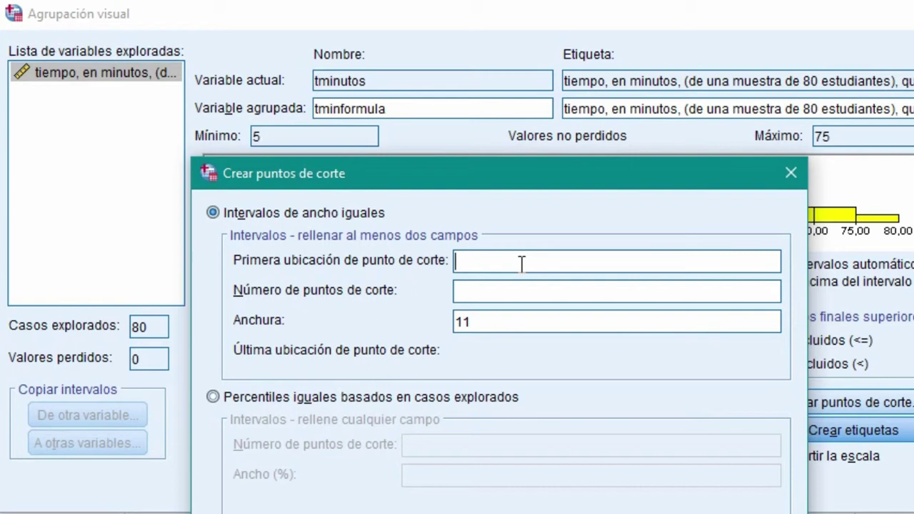
pyautogui.write('16')
# Step: Set the number of cut points to 7 and apply the cut points to the binning grid
pyautogui.click(502, 285)
pyautogui.write('6')
pyautogui.doubleClick(466, 292)
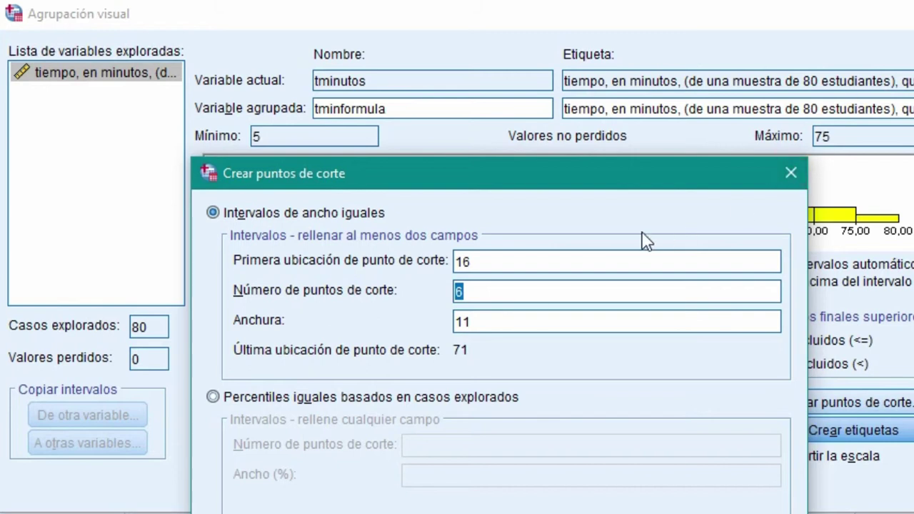
pyautogui.click(505, 284)
pyautogui.press('BackSpace')
pyautogui.write('75')
pyautogui.press('BackSpace')
pyautogui.write('6')
pyautogui.press('BackSpace')
pyautogui.write('7')
pyautogui.moveTo(542, 173); pyautogui.dragTo(541, 0)
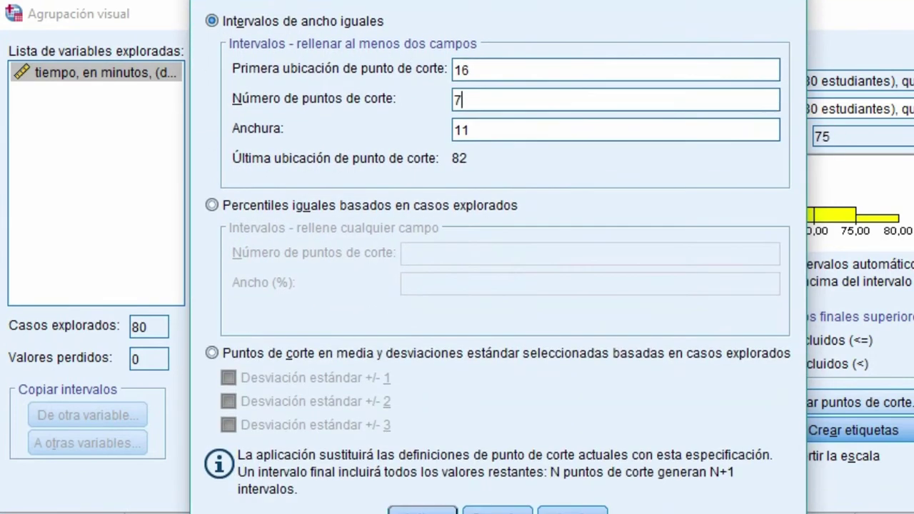
pyautogui.click(423, 510)
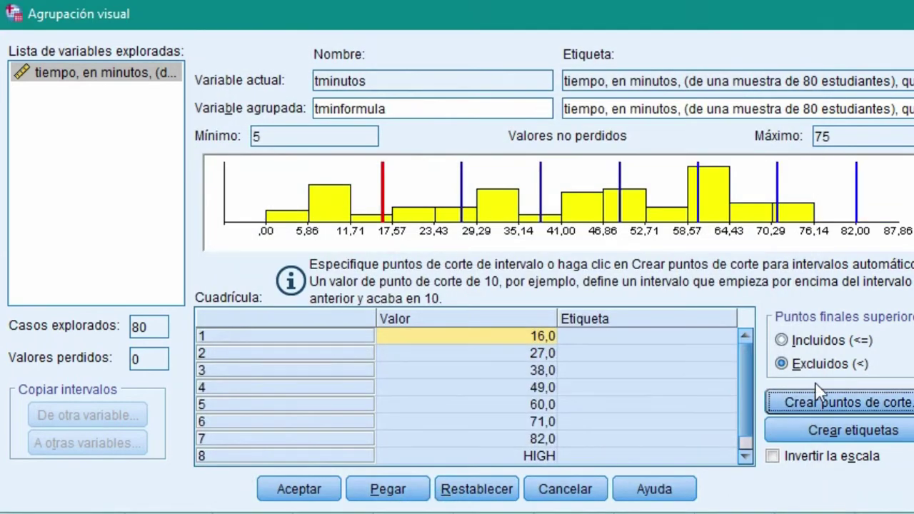
# Step: Generate automatic labels for the intervals and relabel the first interval as 5 - 16
pyautogui.click(825, 430)
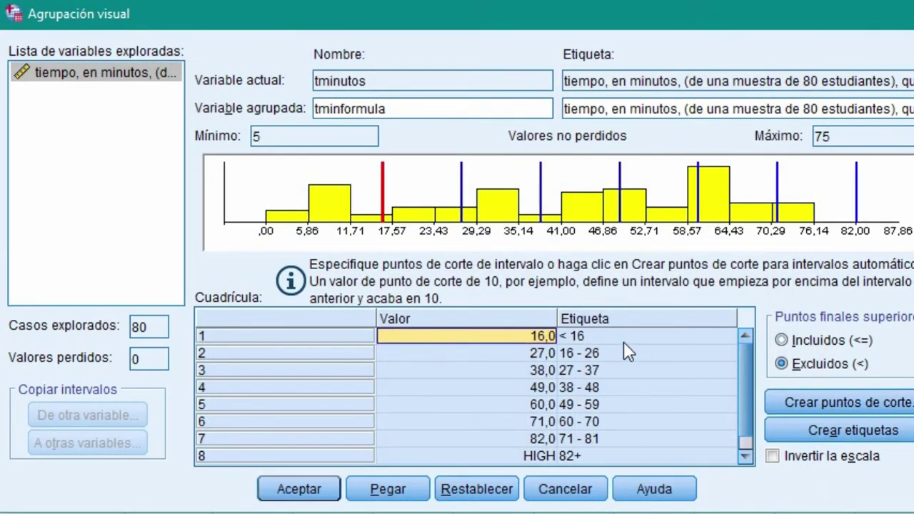
pyautogui.doubleClick(576, 341)
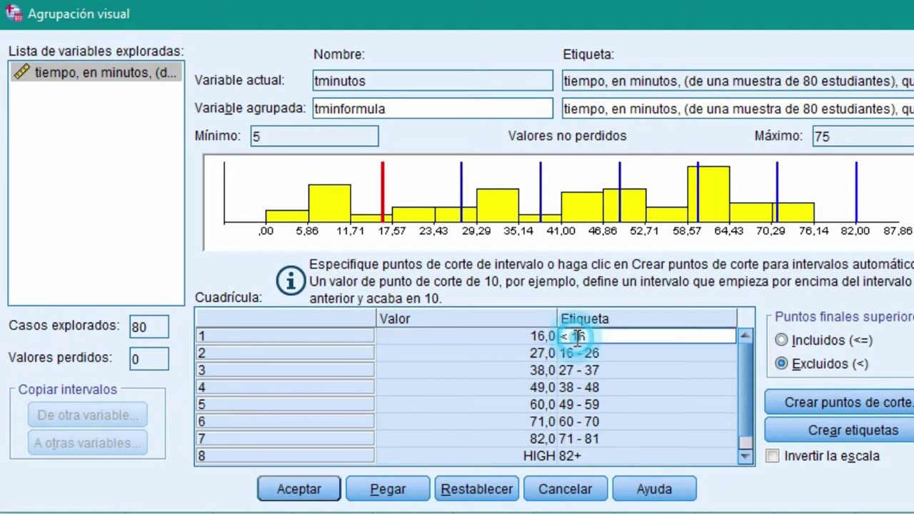
pyautogui.press('BackSpace')
pyautogui.press('BackSpace')
pyautogui.write('5 -')
# Step: Relabel the second interval as 16 - 27 and the third interval as 27 - 38
pyautogui.click(607, 354)
pyautogui.click(672, 350)
pyautogui.press('BackSpace')
pyautogui.write('7')
pyautogui.click(597, 370)
# Step: Relabel the fourth interval as 38 - 49 and the fifth interval as 49 - 60
pyautogui.click(600, 387)
pyautogui.click(623, 390)
pyautogui.press('BackSpace')
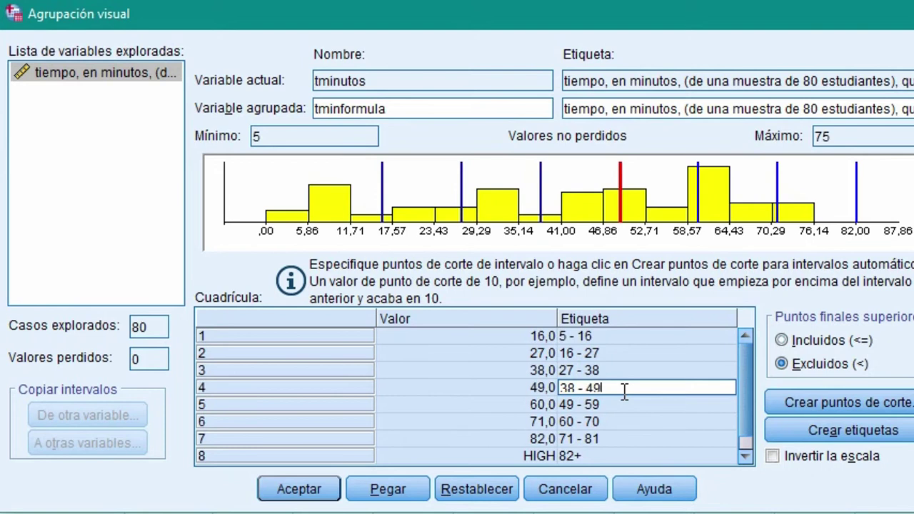
pyautogui.click(598, 406)
pyautogui.click(653, 404)
pyautogui.press('BackSpace')
pyautogui.press('BackSpace')
pyautogui.write('60')
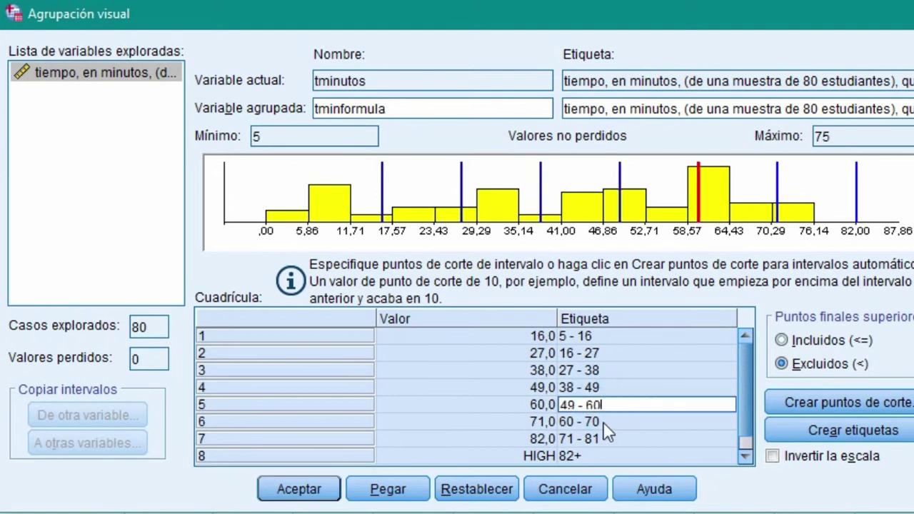
# Step: Relabel the sixth interval as 60 - 71 and the seventh interval as 71 - 82
pyautogui.click(631, 422)
pyautogui.click(641, 421)
pyautogui.write('1')
pyautogui.click(610, 437)
pyautogui.click(635, 431)
pyautogui.press('BackSpace')
pyautogui.write('2')
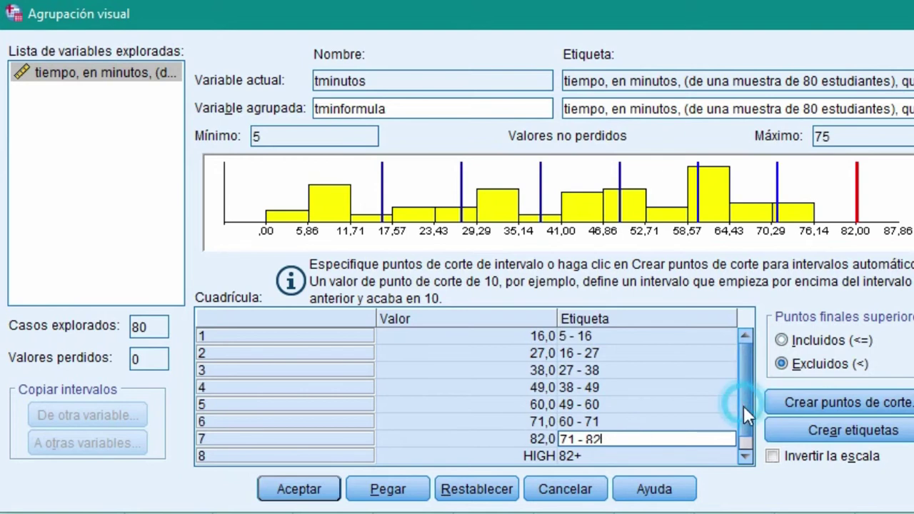
pyautogui.click(593, 456)
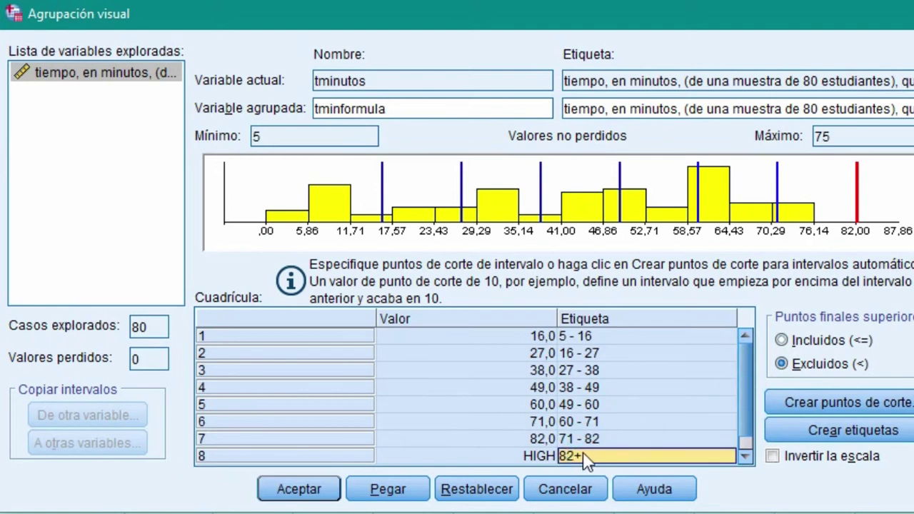
# Step: Apply the visual binning specifications to create the tminformula variable, confirm its creation, and return to the data editor
pyautogui.click(582, 457)
pyautogui.click(300, 490)
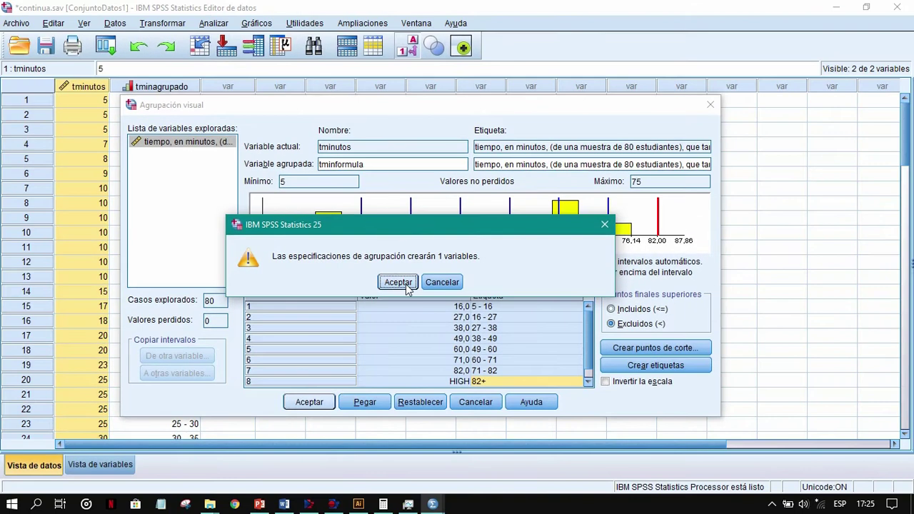
pyautogui.click(402, 283)
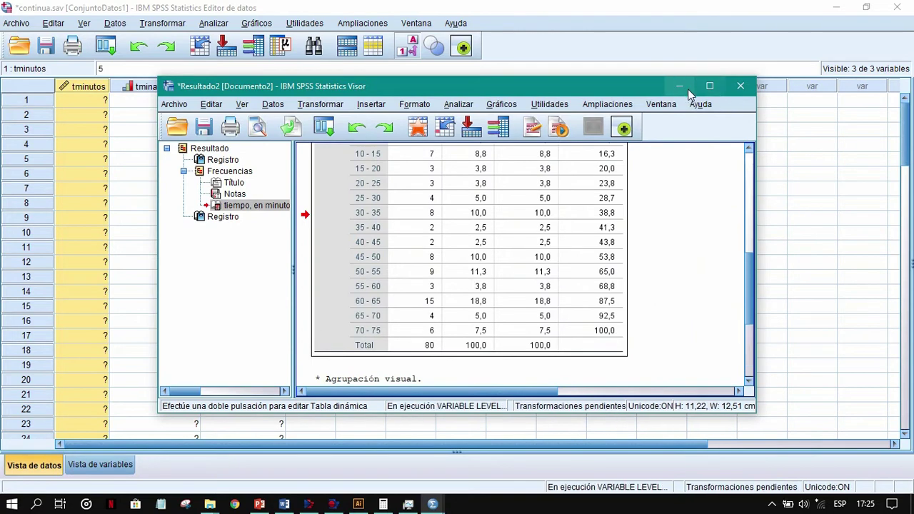
pyautogui.click(681, 86)
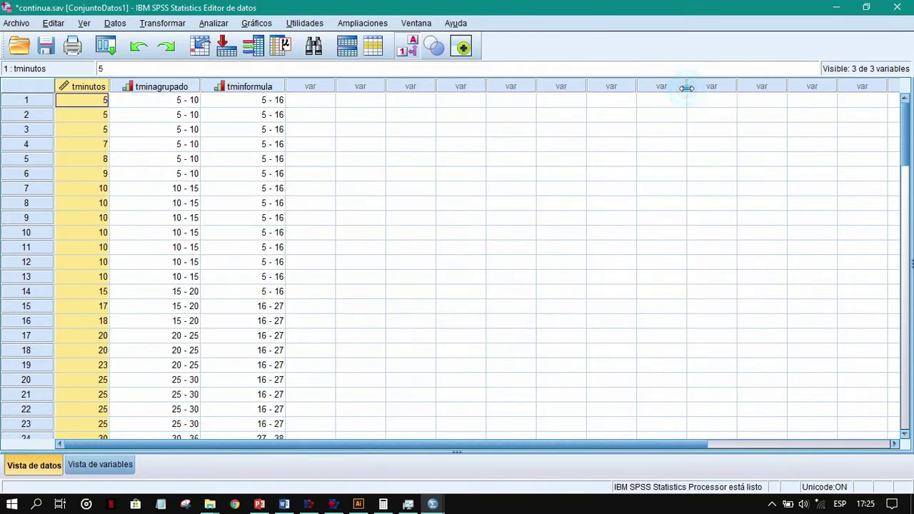
# Step: Examine the interval assigned to each case in the tminformula column, from the first case through case 80
pyautogui.click(265, 86)
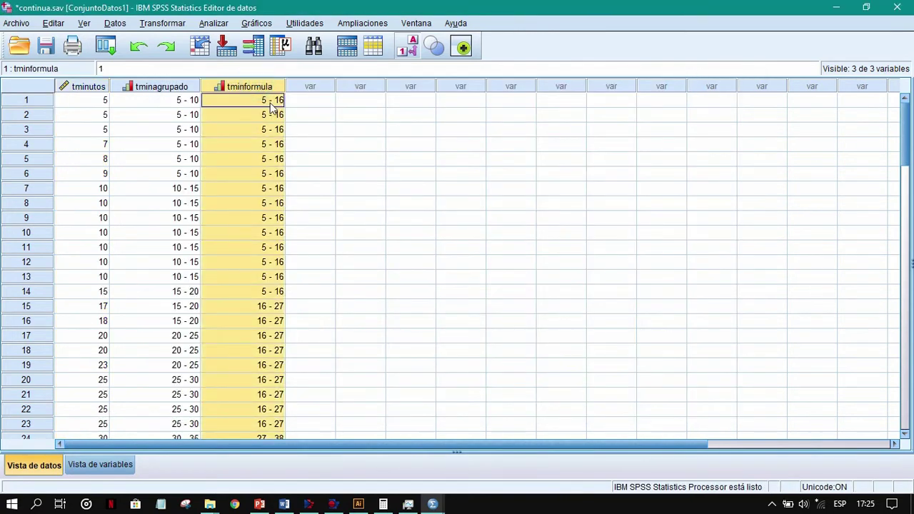
pyautogui.scroll(-5, 270, 102)
pyautogui.scroll(4, 270, 103)
pyautogui.scroll(-12, 270, 103)
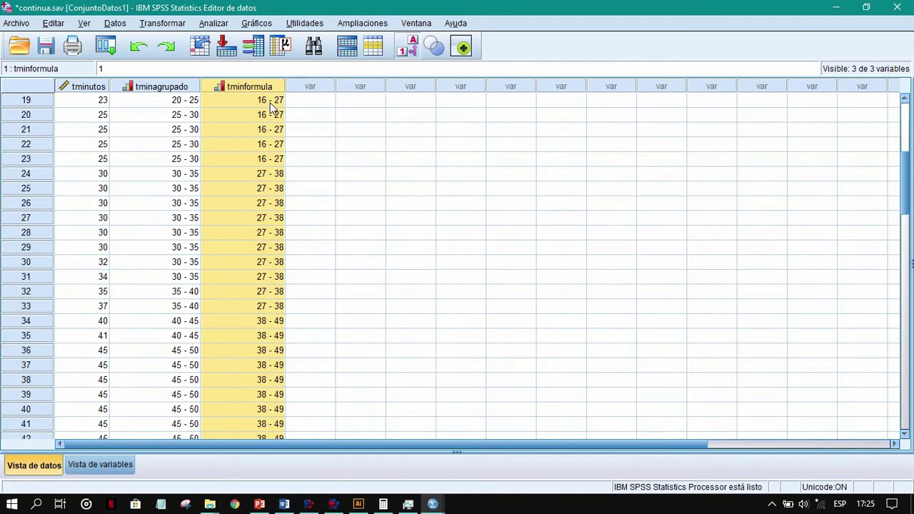
pyautogui.scroll(6, 272, 109)
pyautogui.scroll(-4, 271, 103)
pyautogui.scroll(6, 268, 115)
pyautogui.scroll(-14, 267, 118)
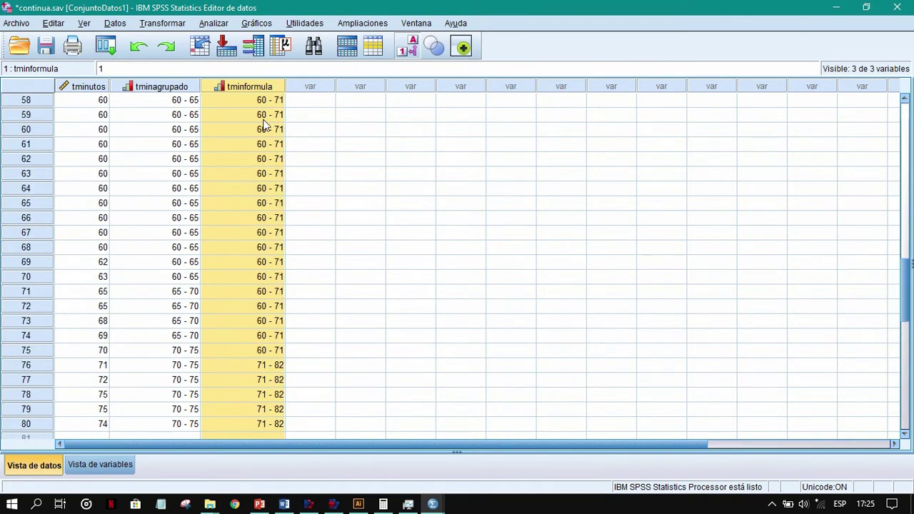
pyautogui.scroll(-6, 265, 125)
pyautogui.click(276, 171)
pyautogui.click(279, 160)
pyautogui.click(280, 161)
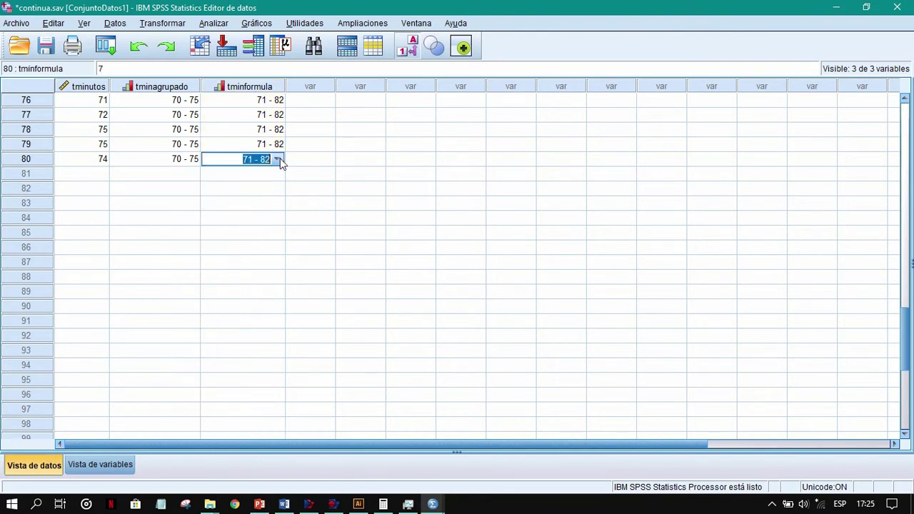
pyautogui.click(277, 159)
pyautogui.click(301, 155)
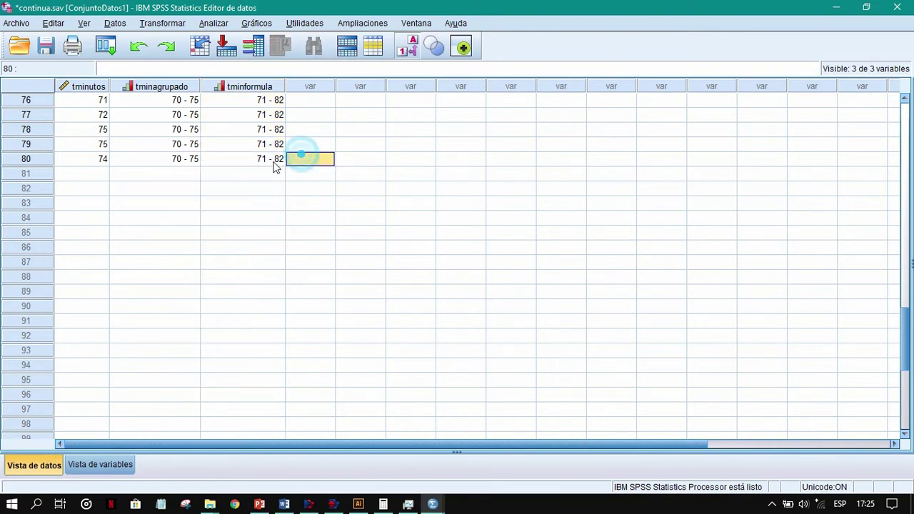
# Step: Remove the value label 8 = "82+" from the tminformula variable and apply the change
pyautogui.click(99, 465)
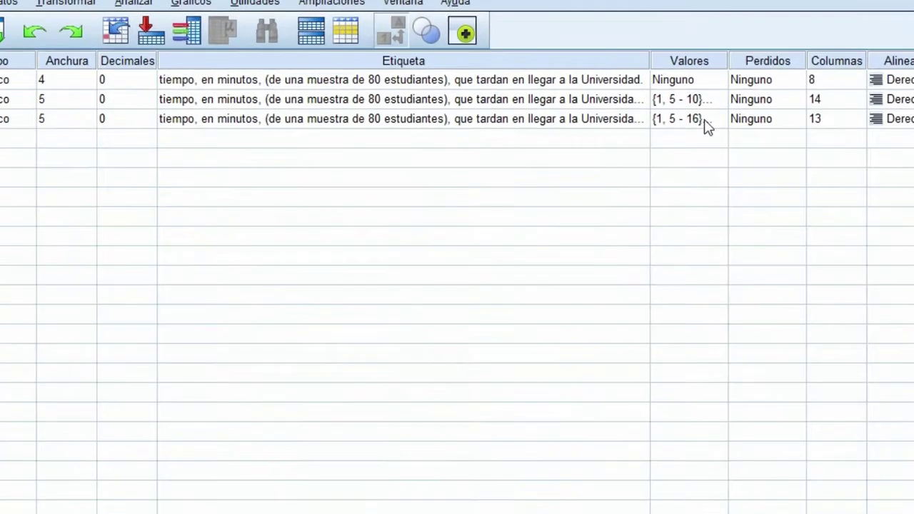
pyautogui.click(707, 125)
pyautogui.click(715, 121)
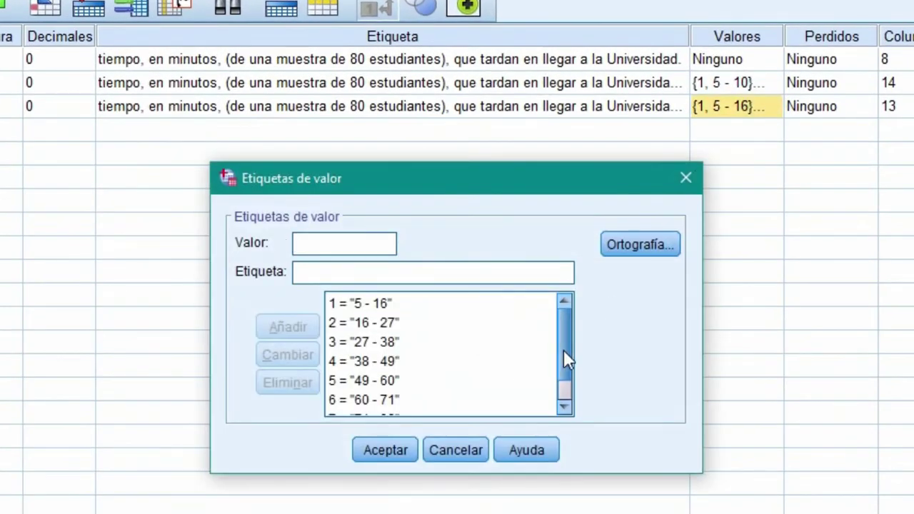
pyautogui.moveTo(563, 357); pyautogui.dragTo(564, 400)
pyautogui.click(347, 405)
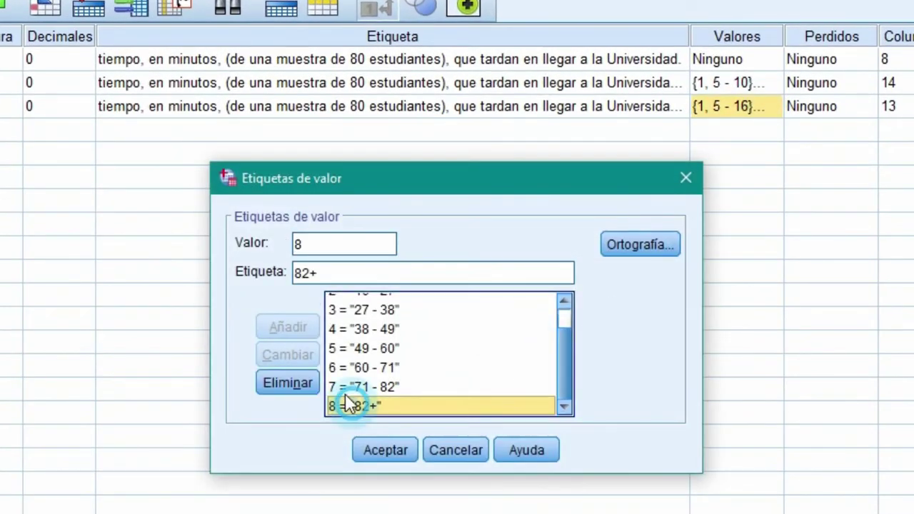
pyautogui.click(295, 383)
pyautogui.click(370, 443)
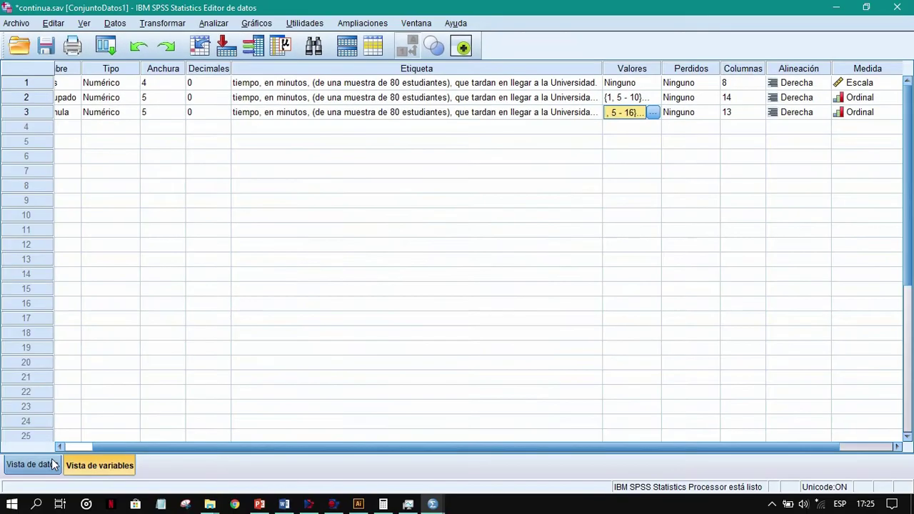
# Step: Return to the data view and run descriptive statistics on the tminformula column
pyautogui.click(40, 465)
pyautogui.scroll(17, 255, 180)
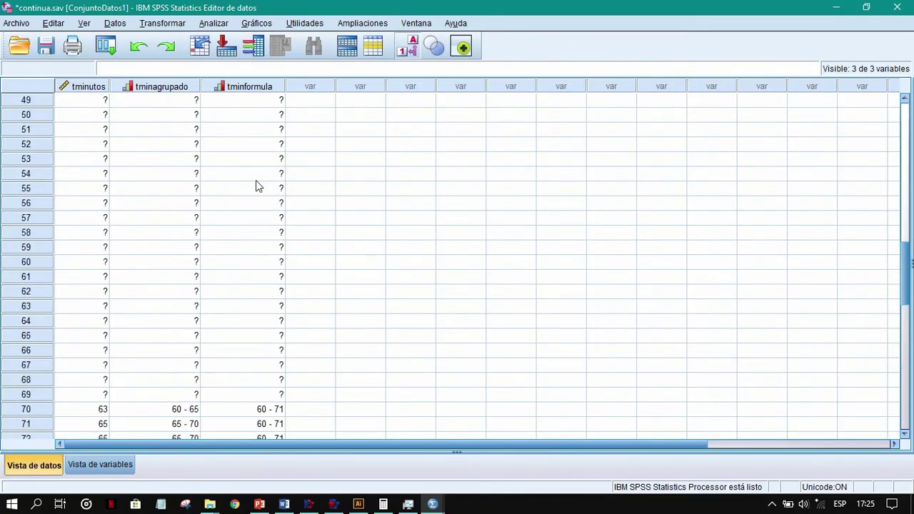
pyautogui.scroll(8, 257, 187)
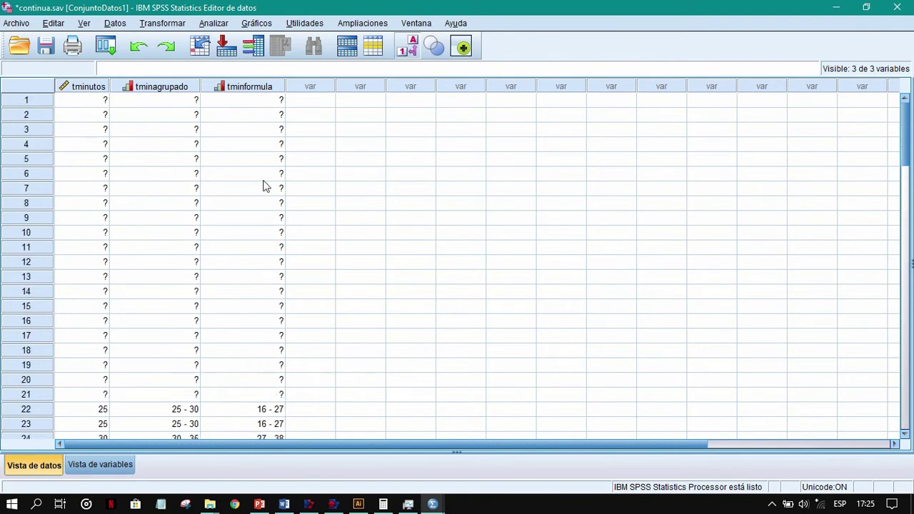
pyautogui.click(261, 87)
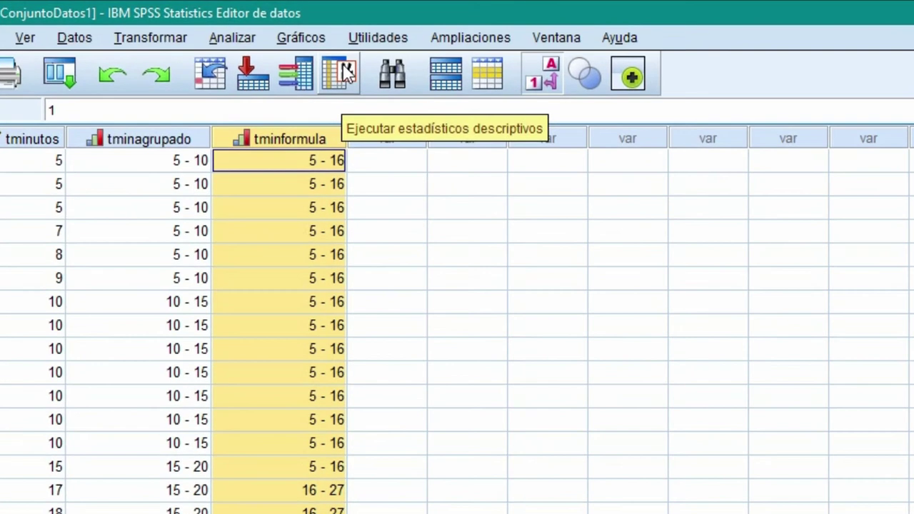
pyautogui.click(348, 71)
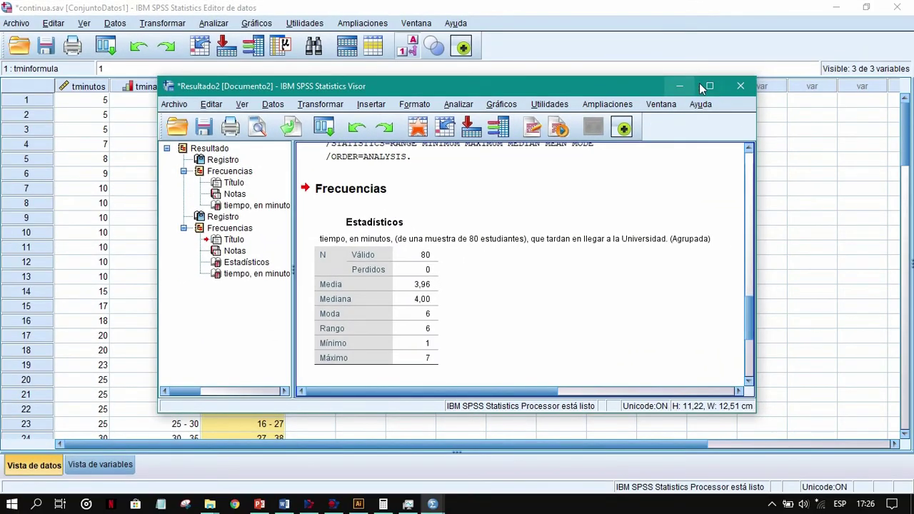
# Step: Maximize the output viewer and delete the Estadísticos table and the syntax log above the tminformula frequency table
pyautogui.click(716, 86)
pyautogui.click(253, 200)
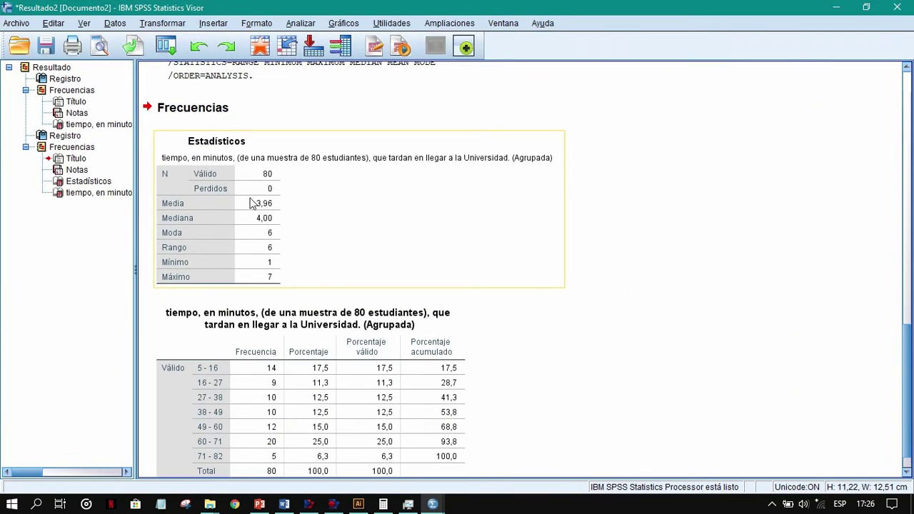
pyautogui.press('Delete')
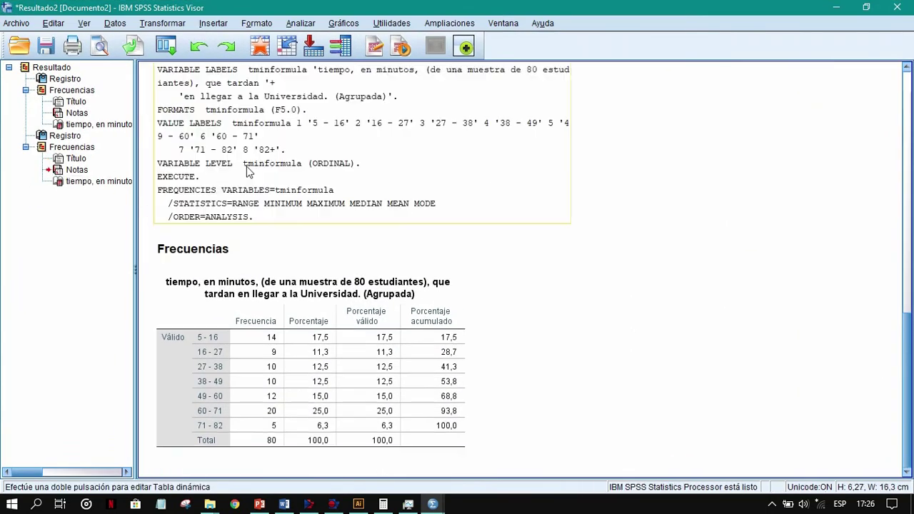
pyautogui.press('Delete')
pyautogui.scroll(-2, 275, 198)
pyautogui.click(282, 318)
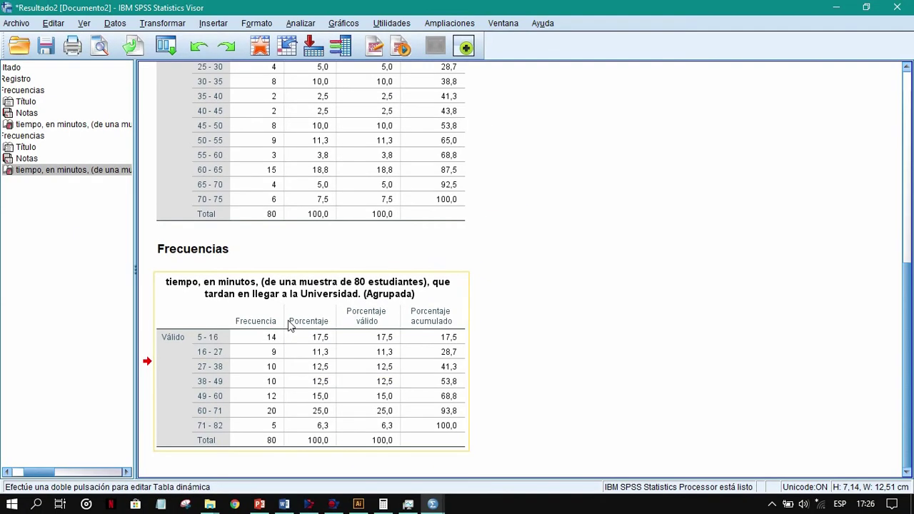
pyautogui.click(490, 352)
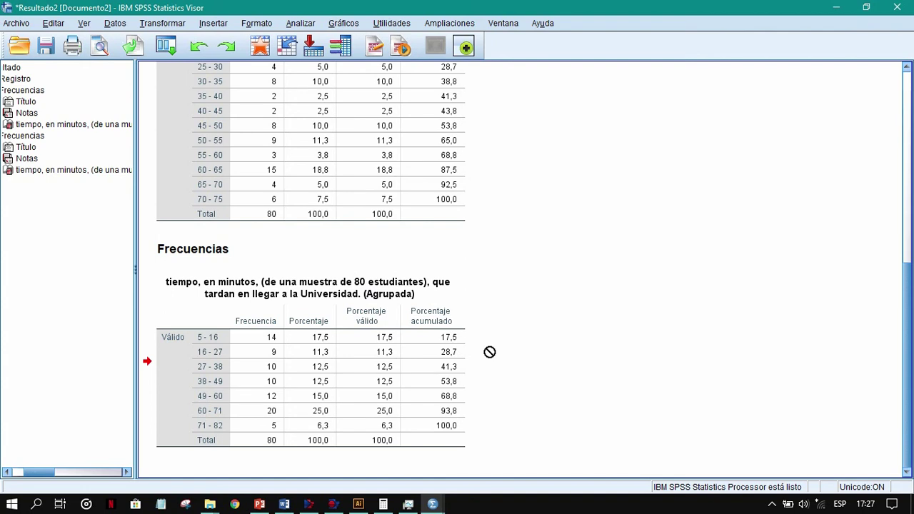
# Step: Return to the data editor and compare the tminagrupado intervals with those of tminformula case by case
pyautogui.click(837, 7)
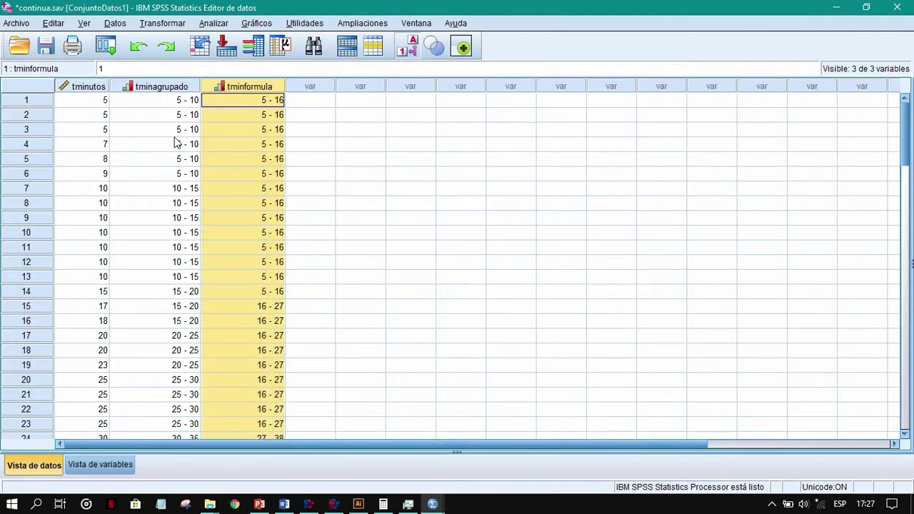
pyautogui.click(122, 116)
pyautogui.scroll(-5, 153, 247)
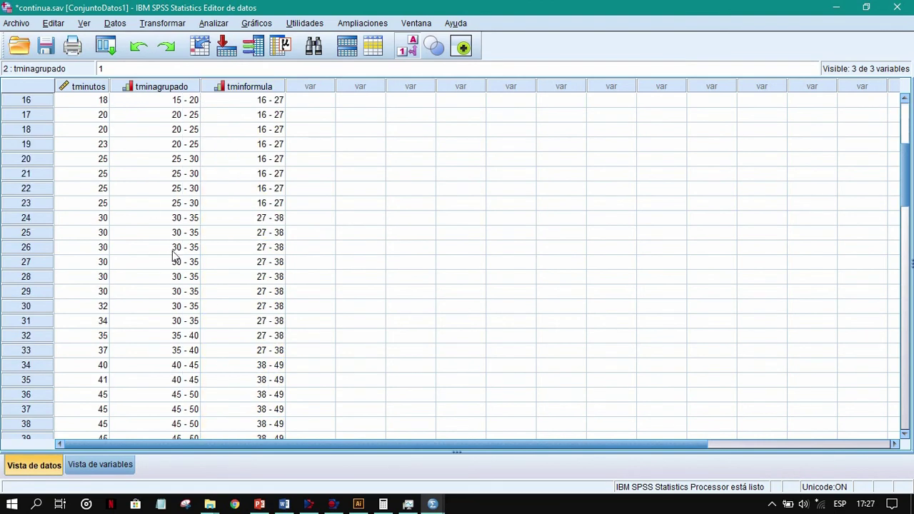
pyautogui.click(199, 280)
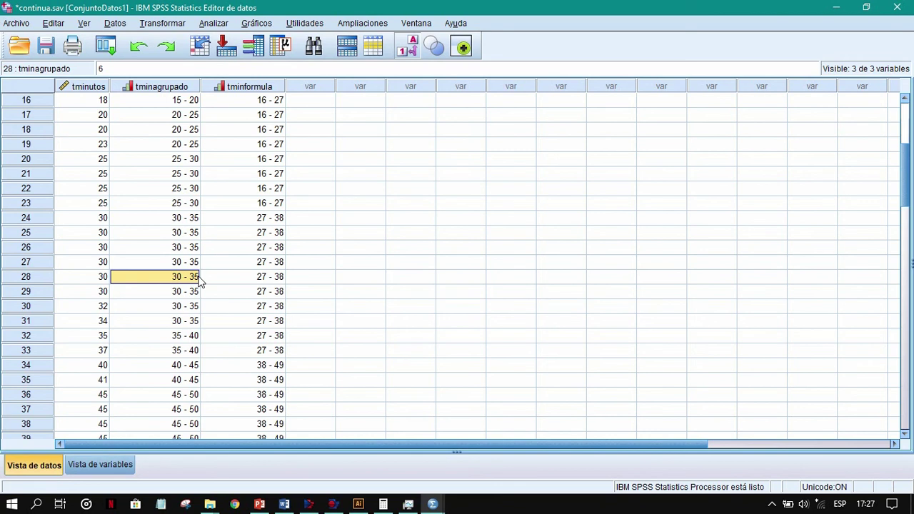